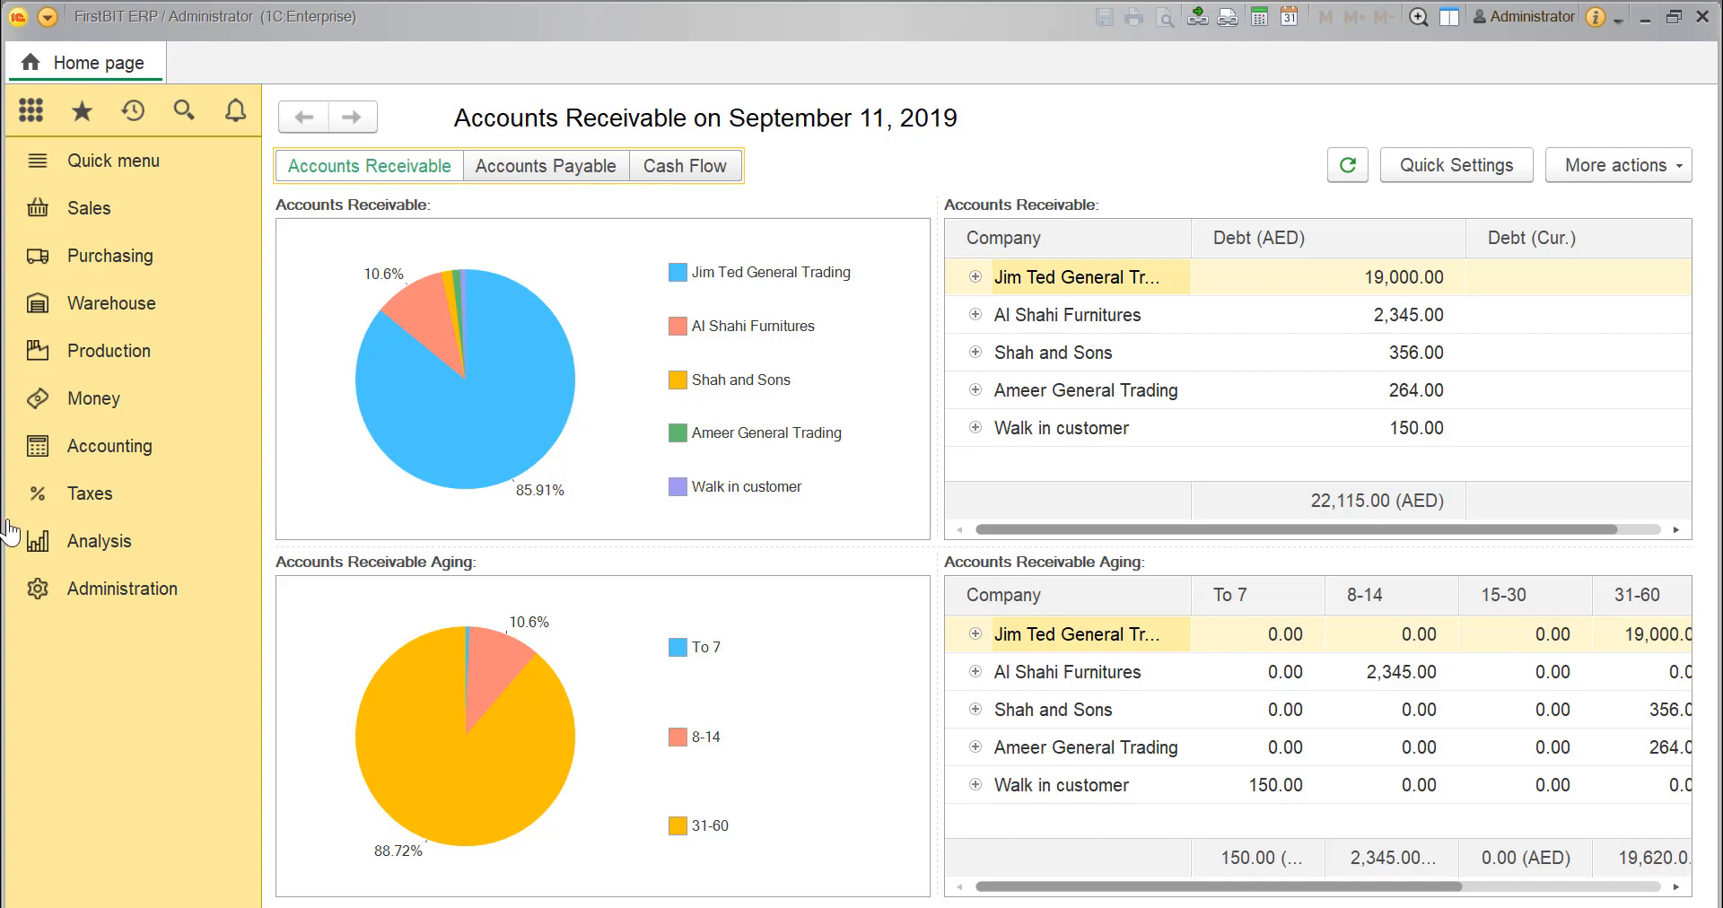
- Open the Walk in customer purchase invoice dated 10/09/2019 from the received invoices
click(110, 256)
click(383, 355)
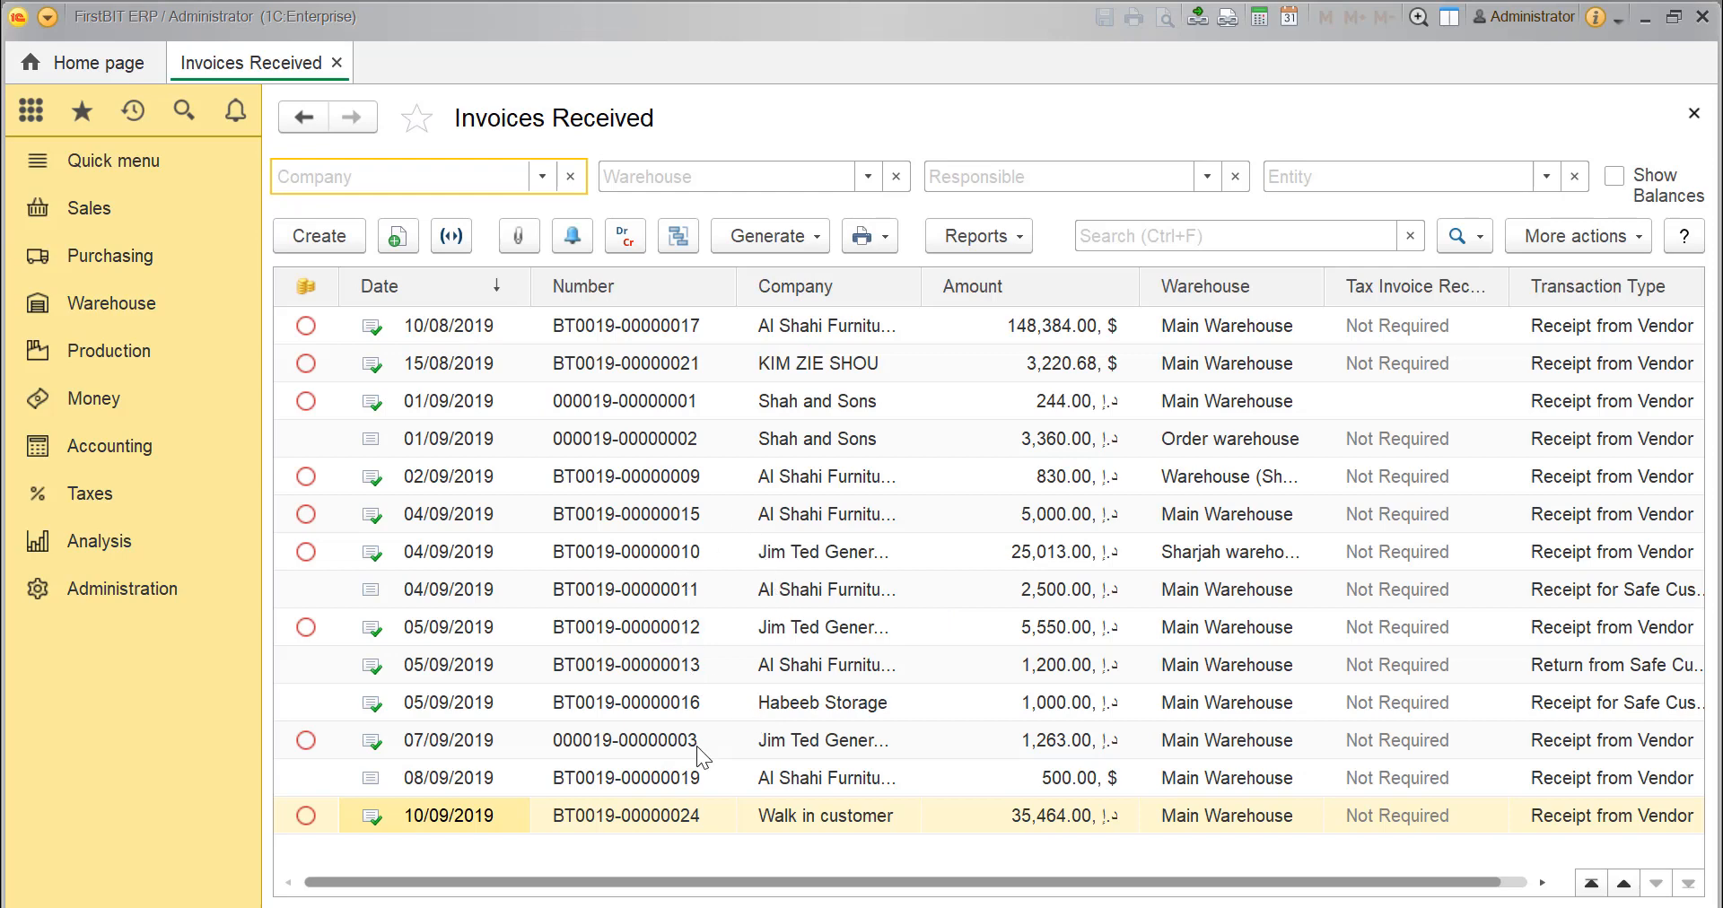
double_click(696, 813)
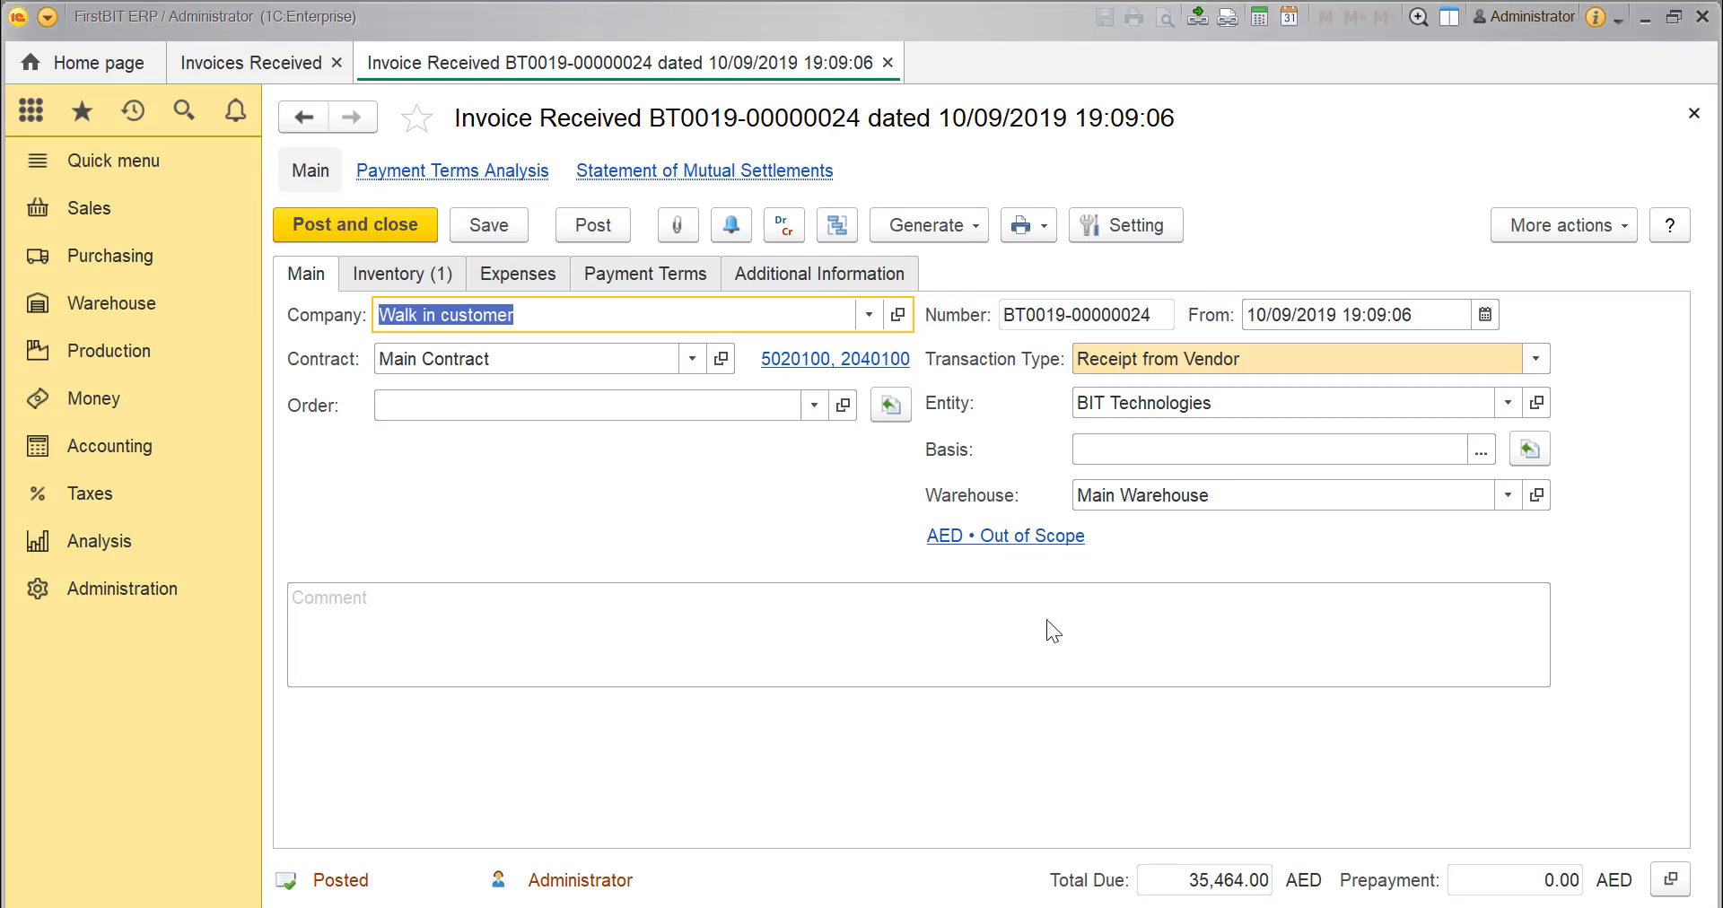
- Set the invoice's taxation to VAT Applied with prices including VAT, and post the invoice
click(1052, 536)
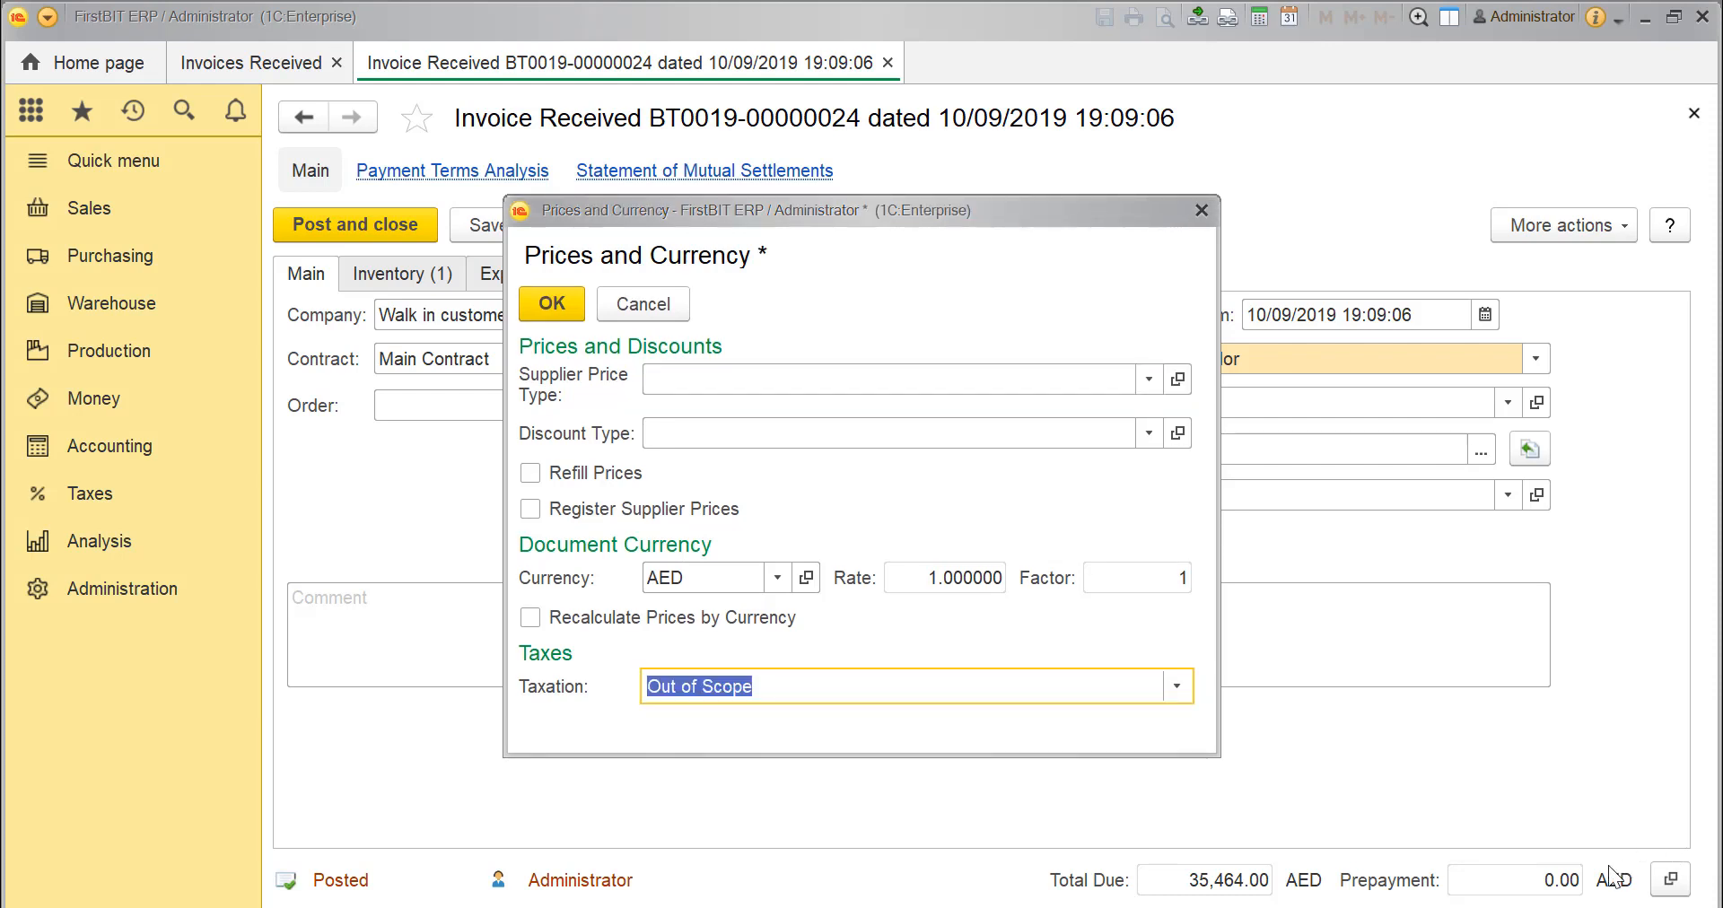
click(966, 715)
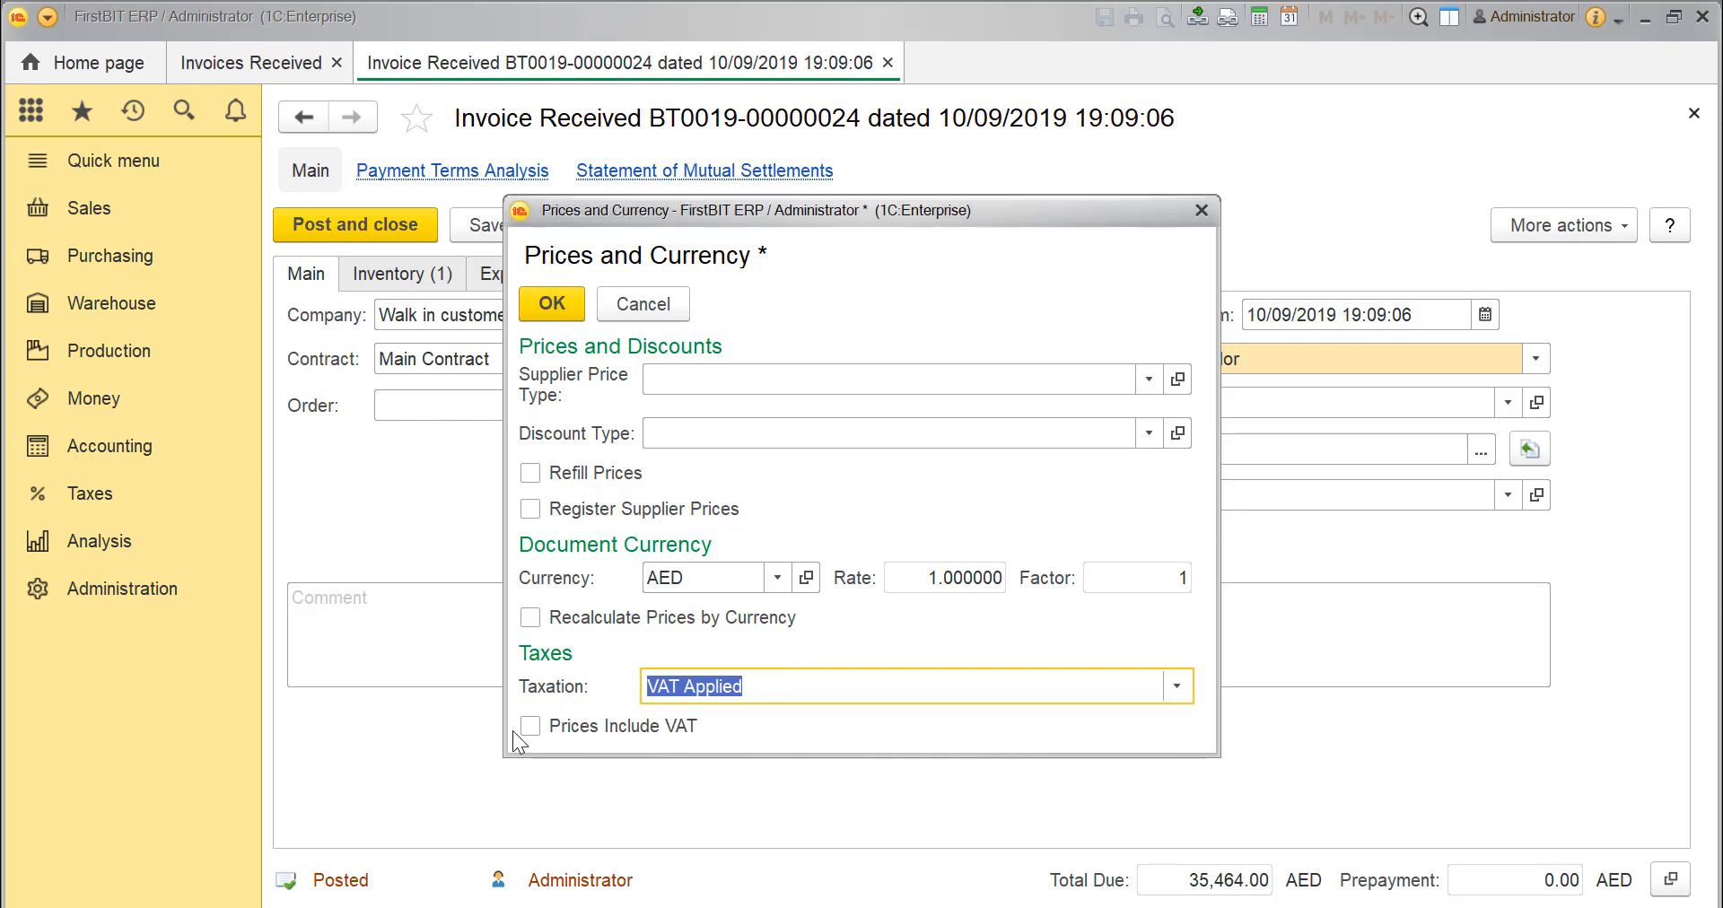
click(529, 729)
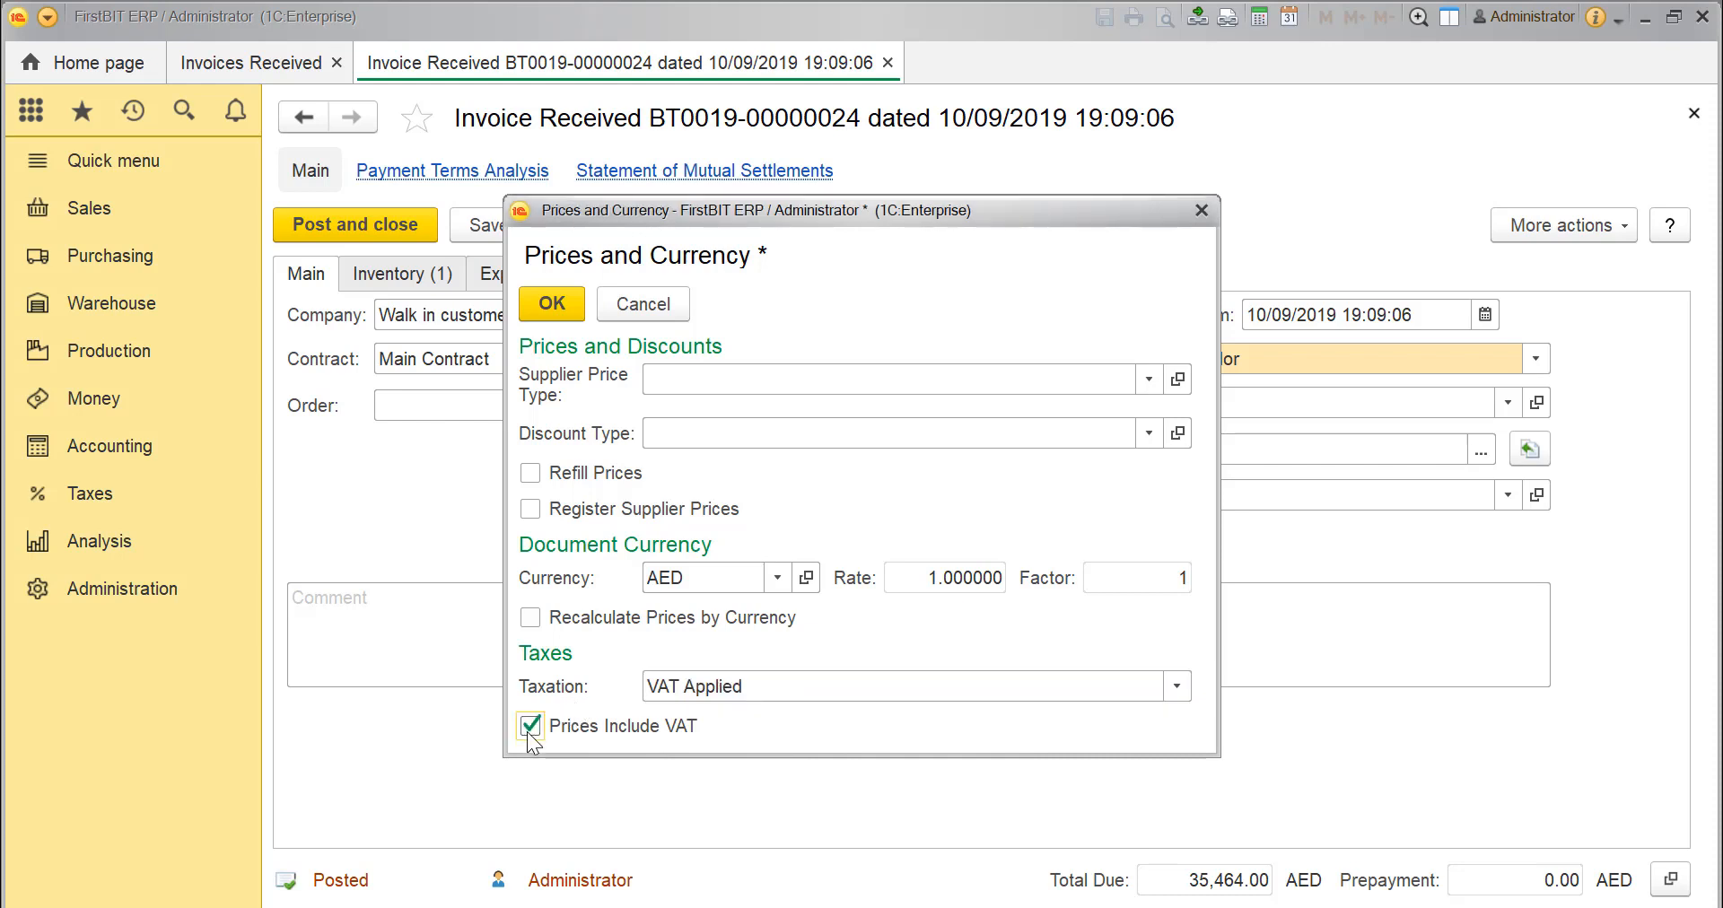
click(943, 907)
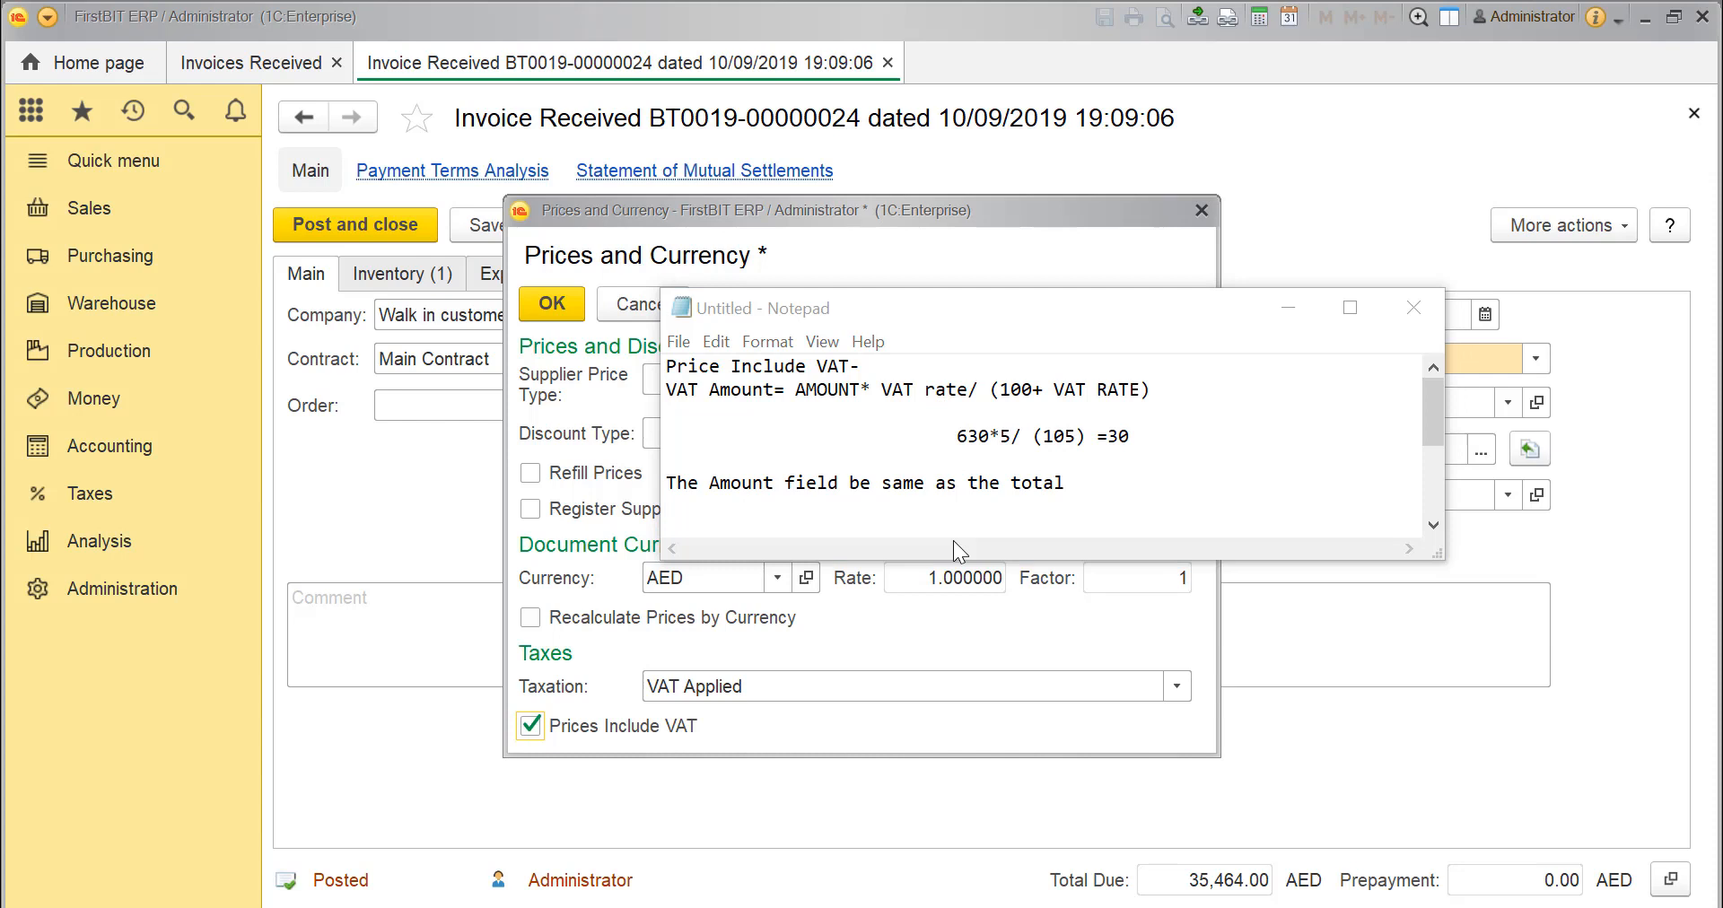
scroll(948, 502, down, 2)
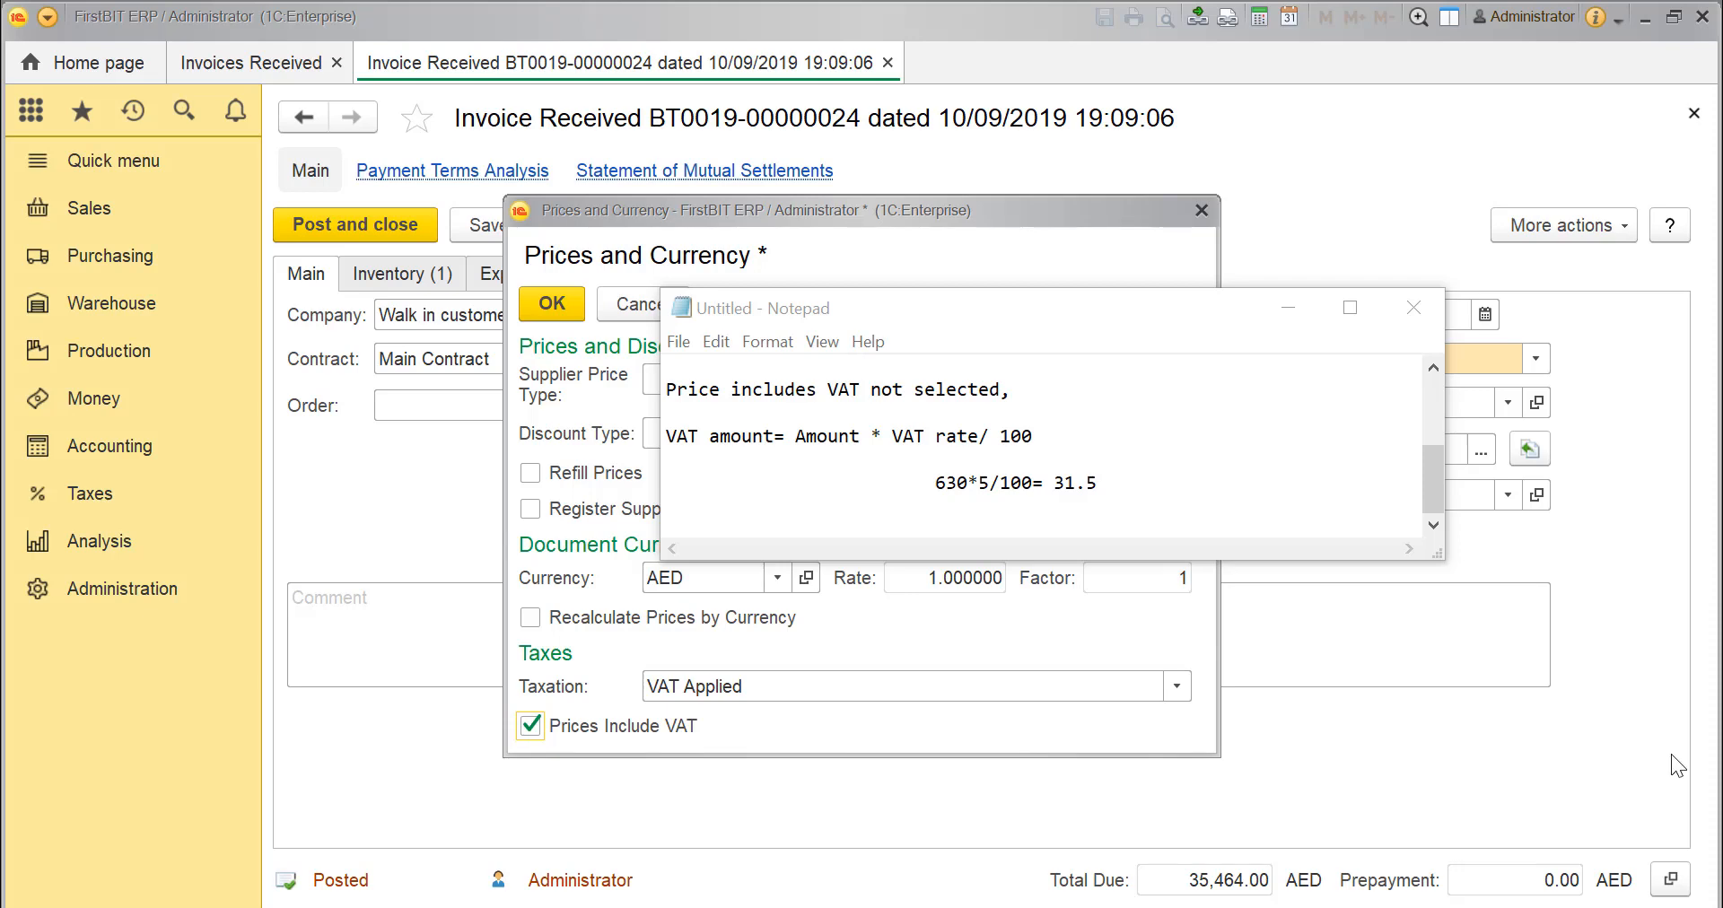
click(541, 304)
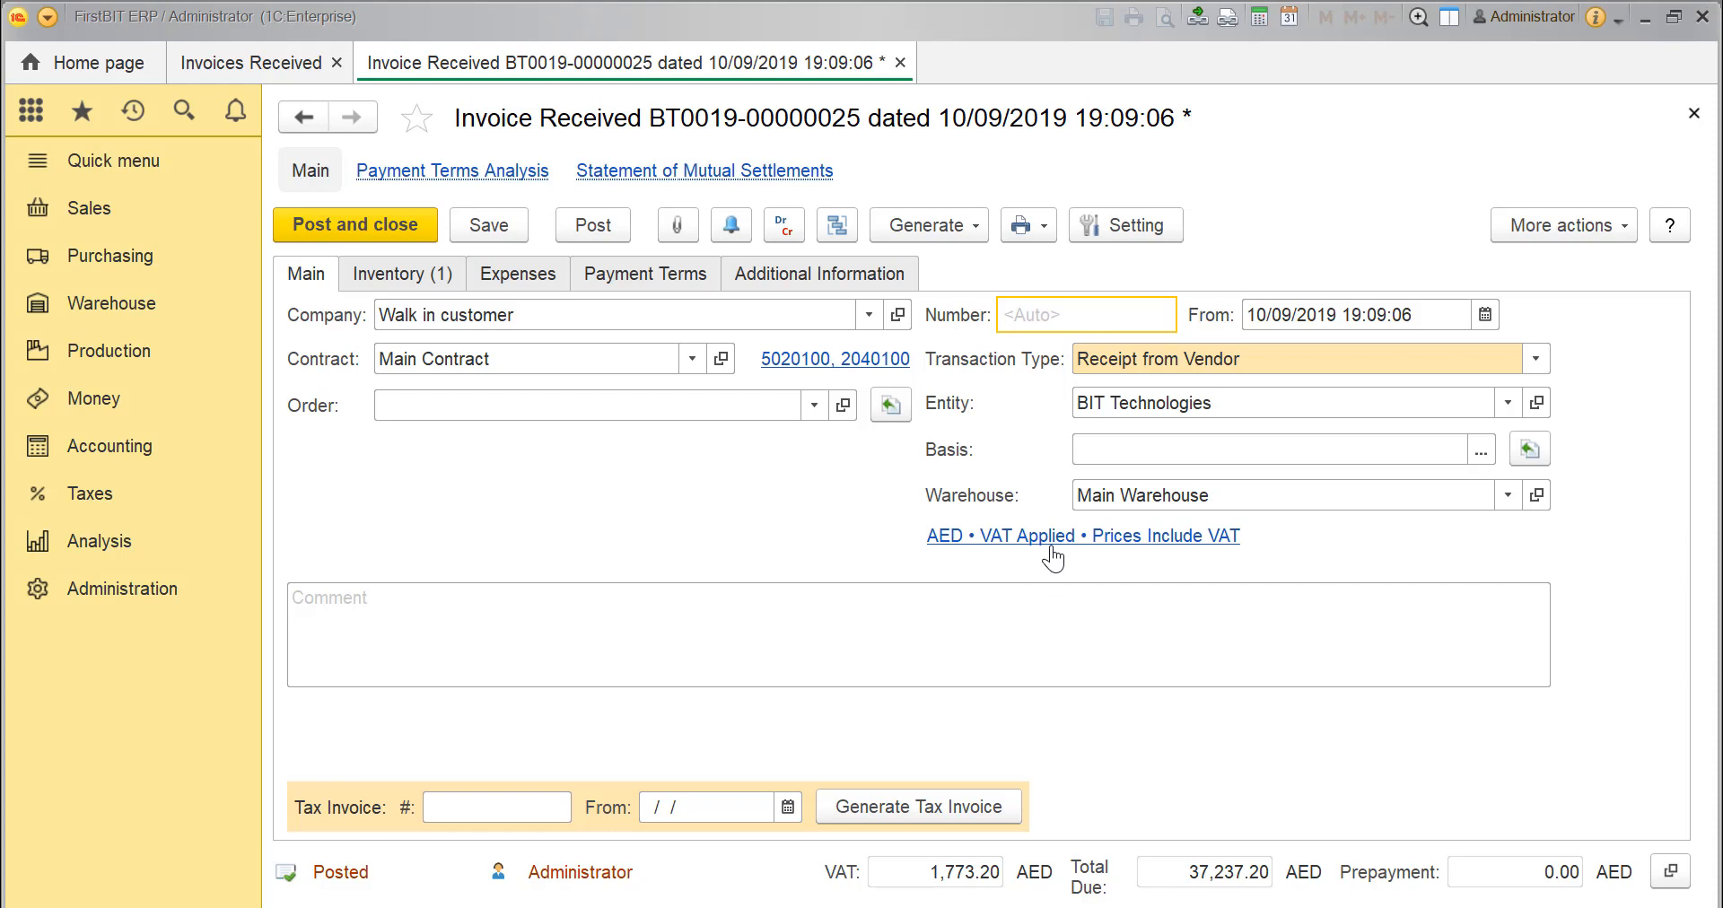
click(440, 283)
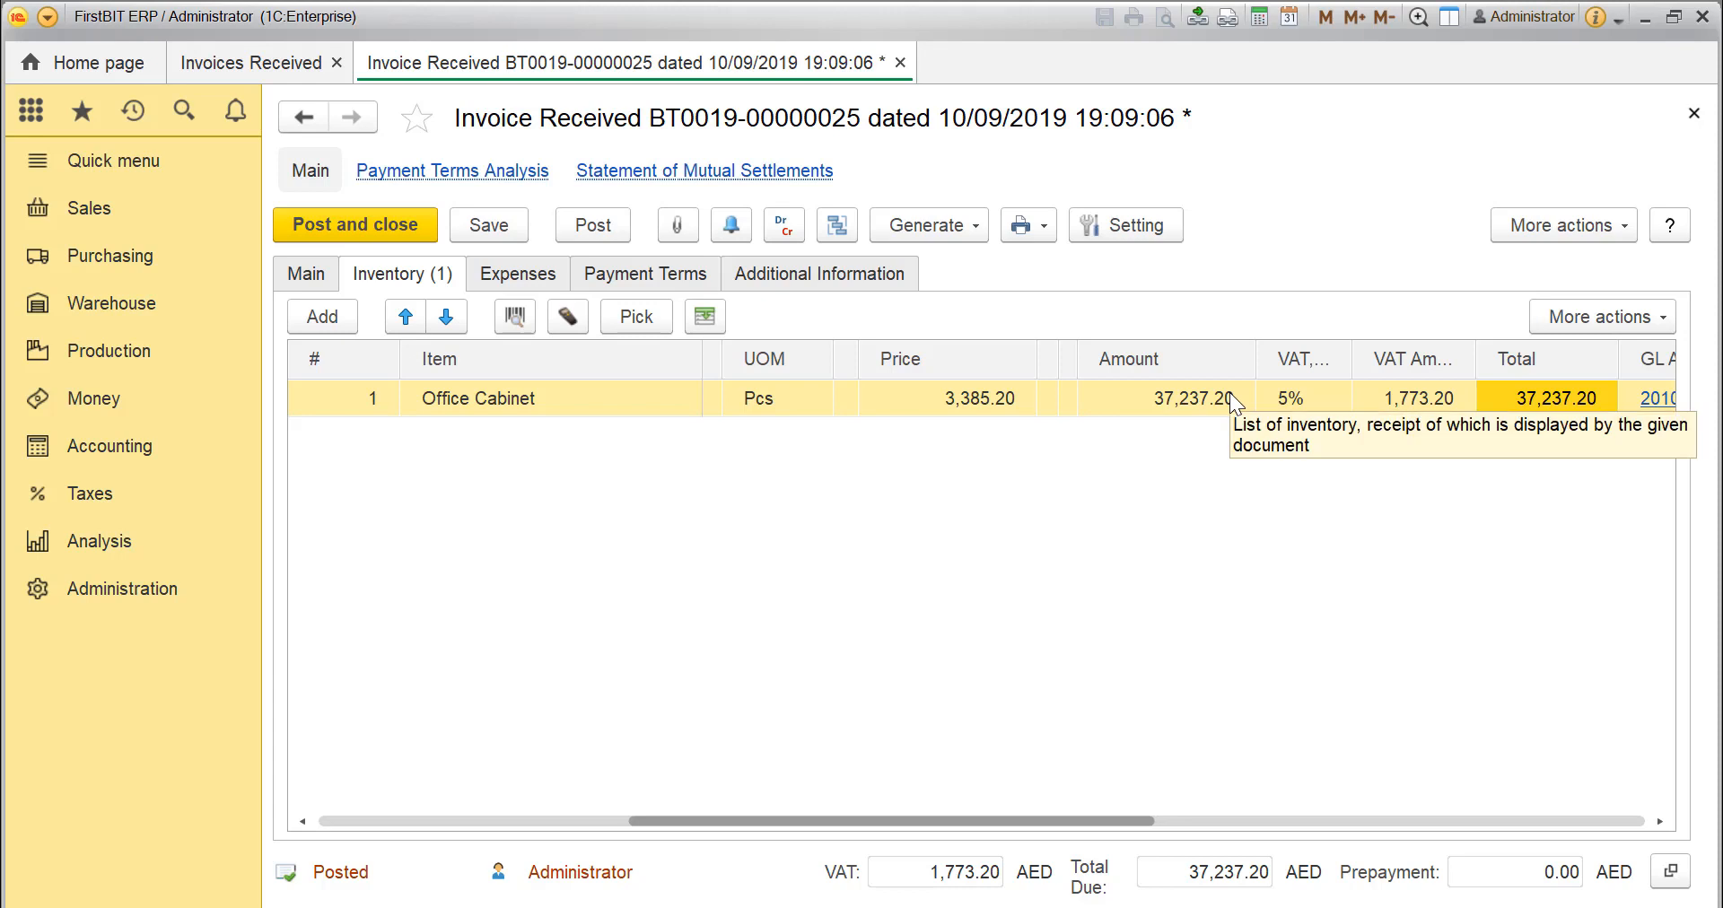
click(593, 225)
- Generate the invoice's tax invoice with number 43545 and date 11/09/2019
click(332, 281)
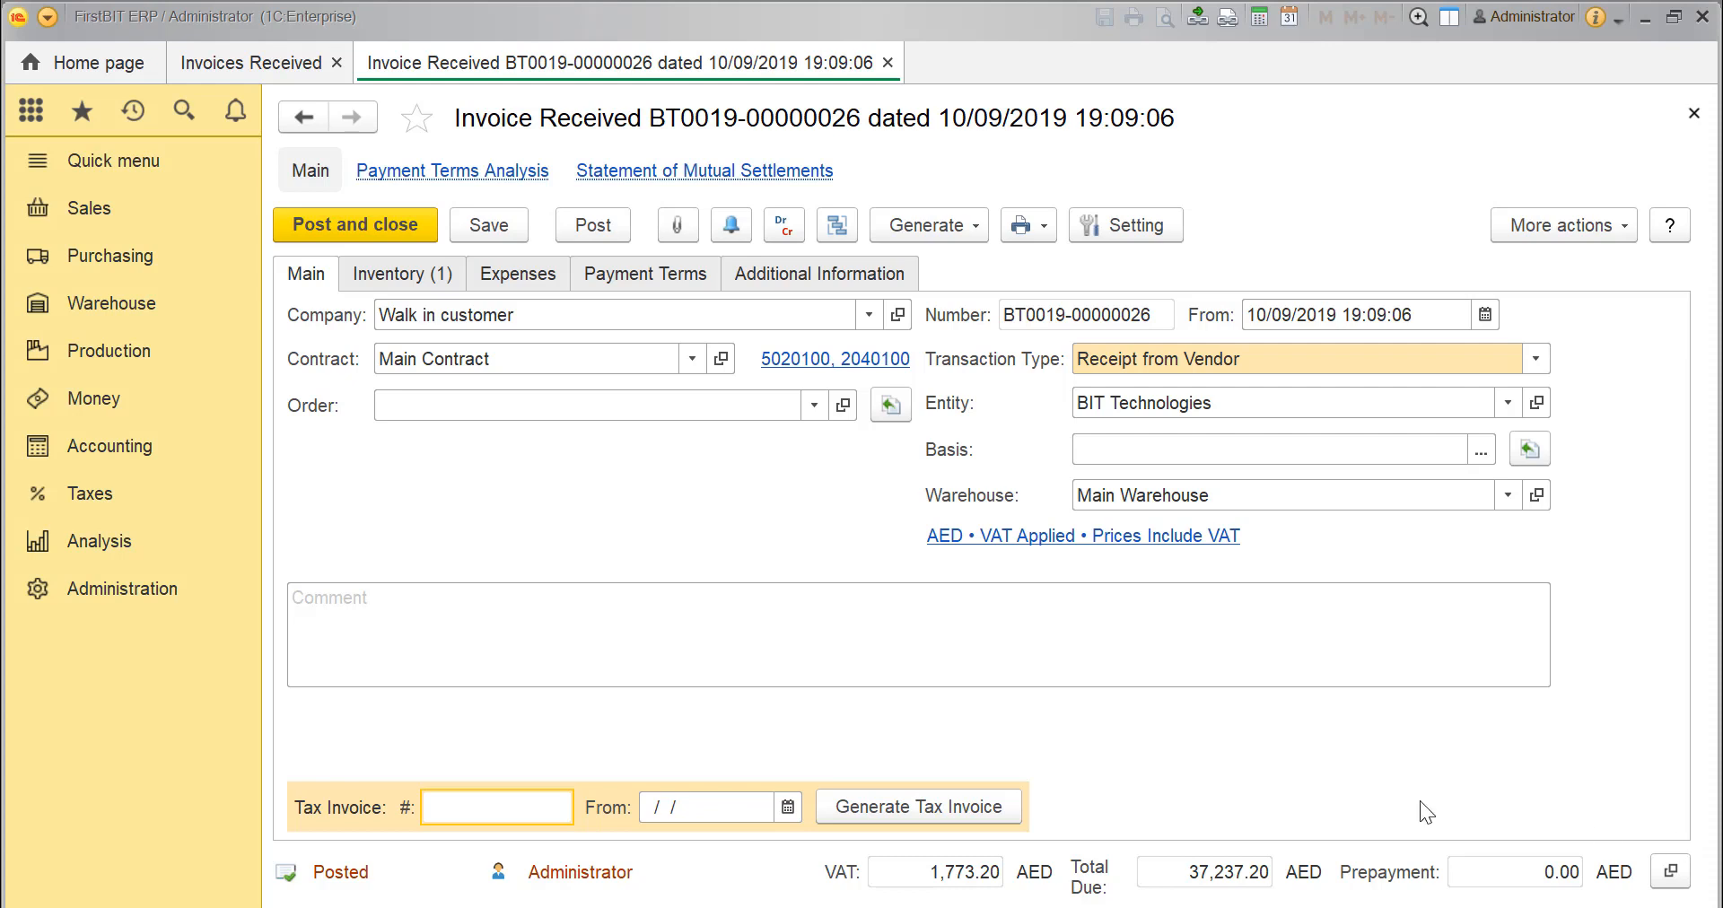
click(531, 796)
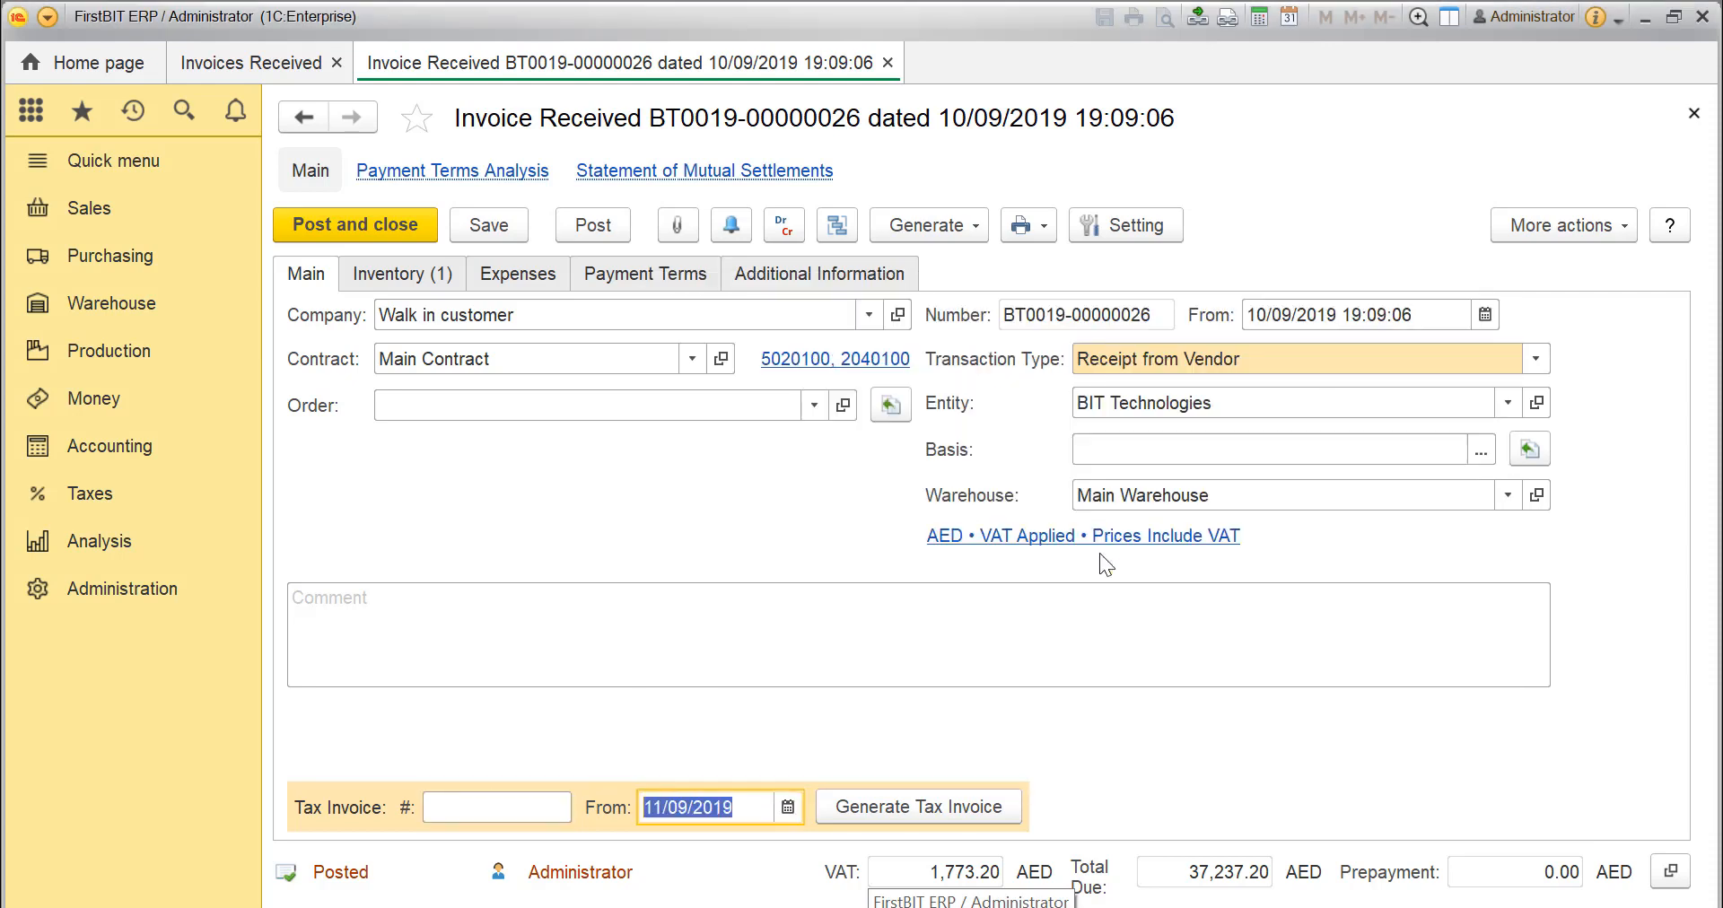
click(492, 795)
text(43545)
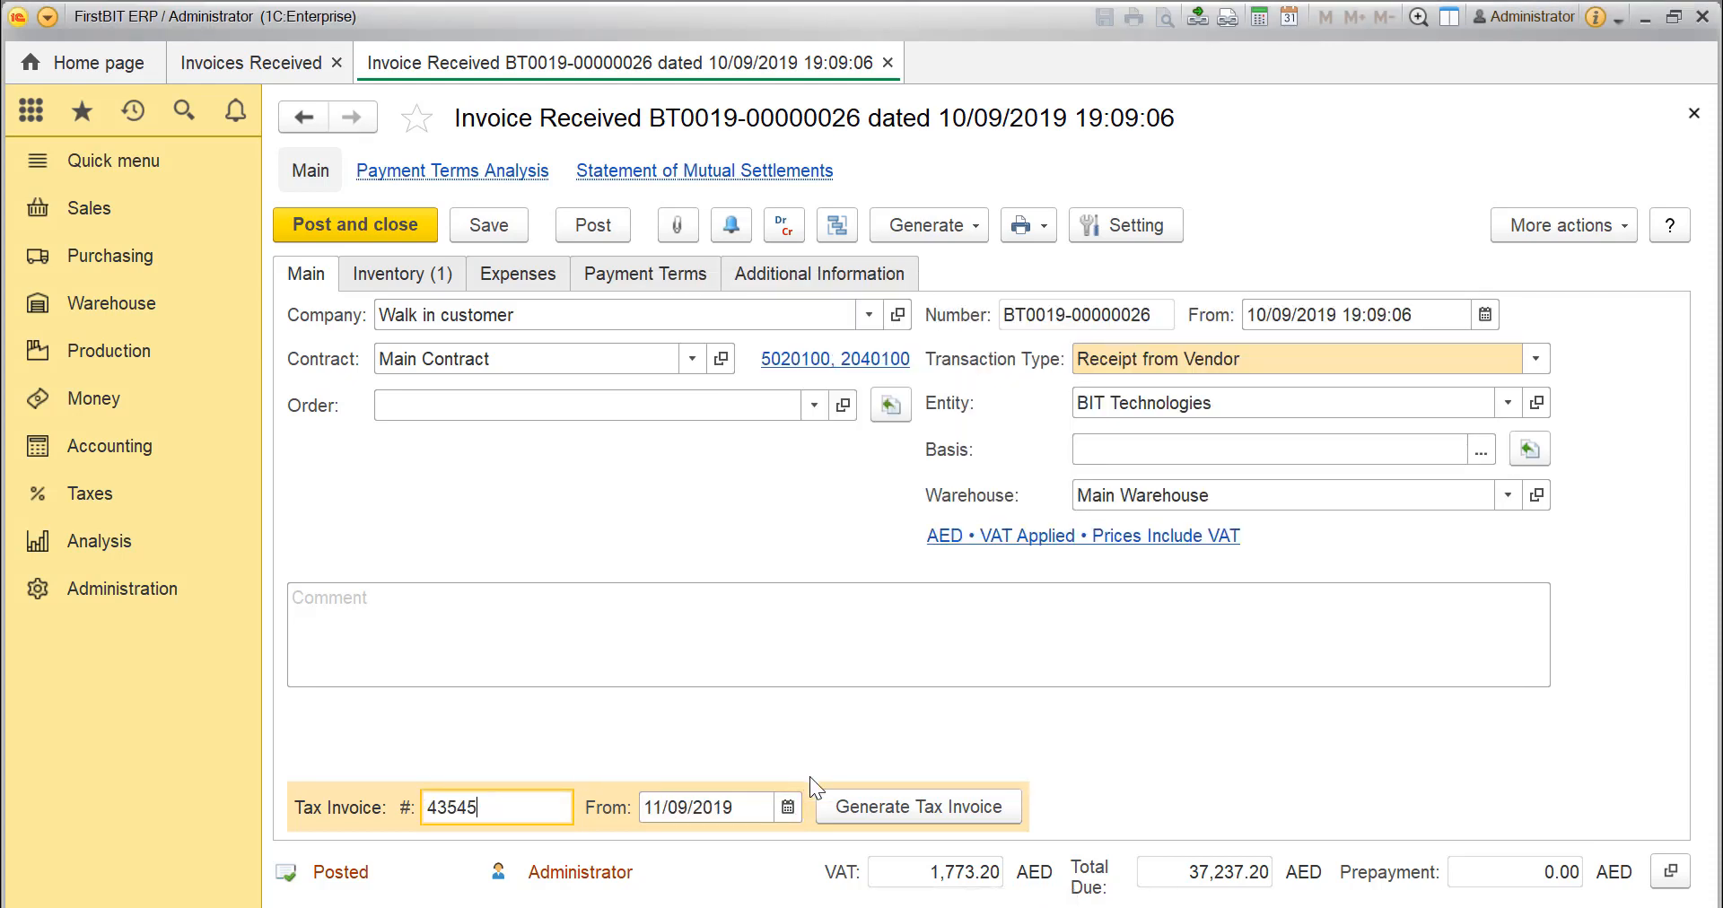
click(929, 811)
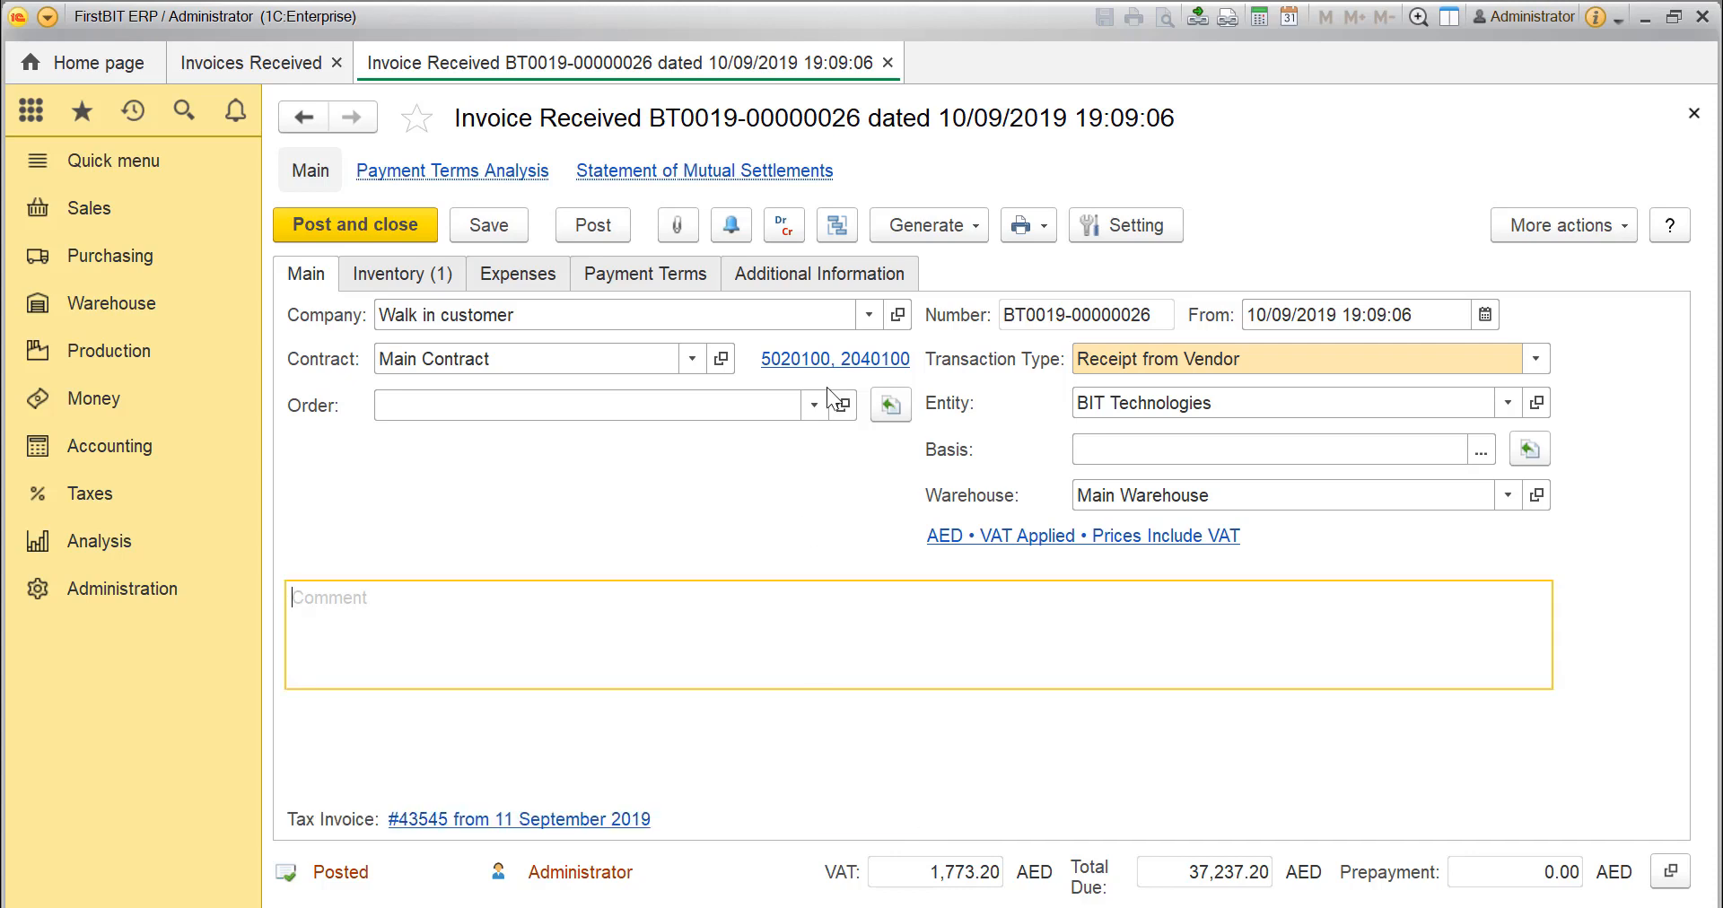
click(959, 232)
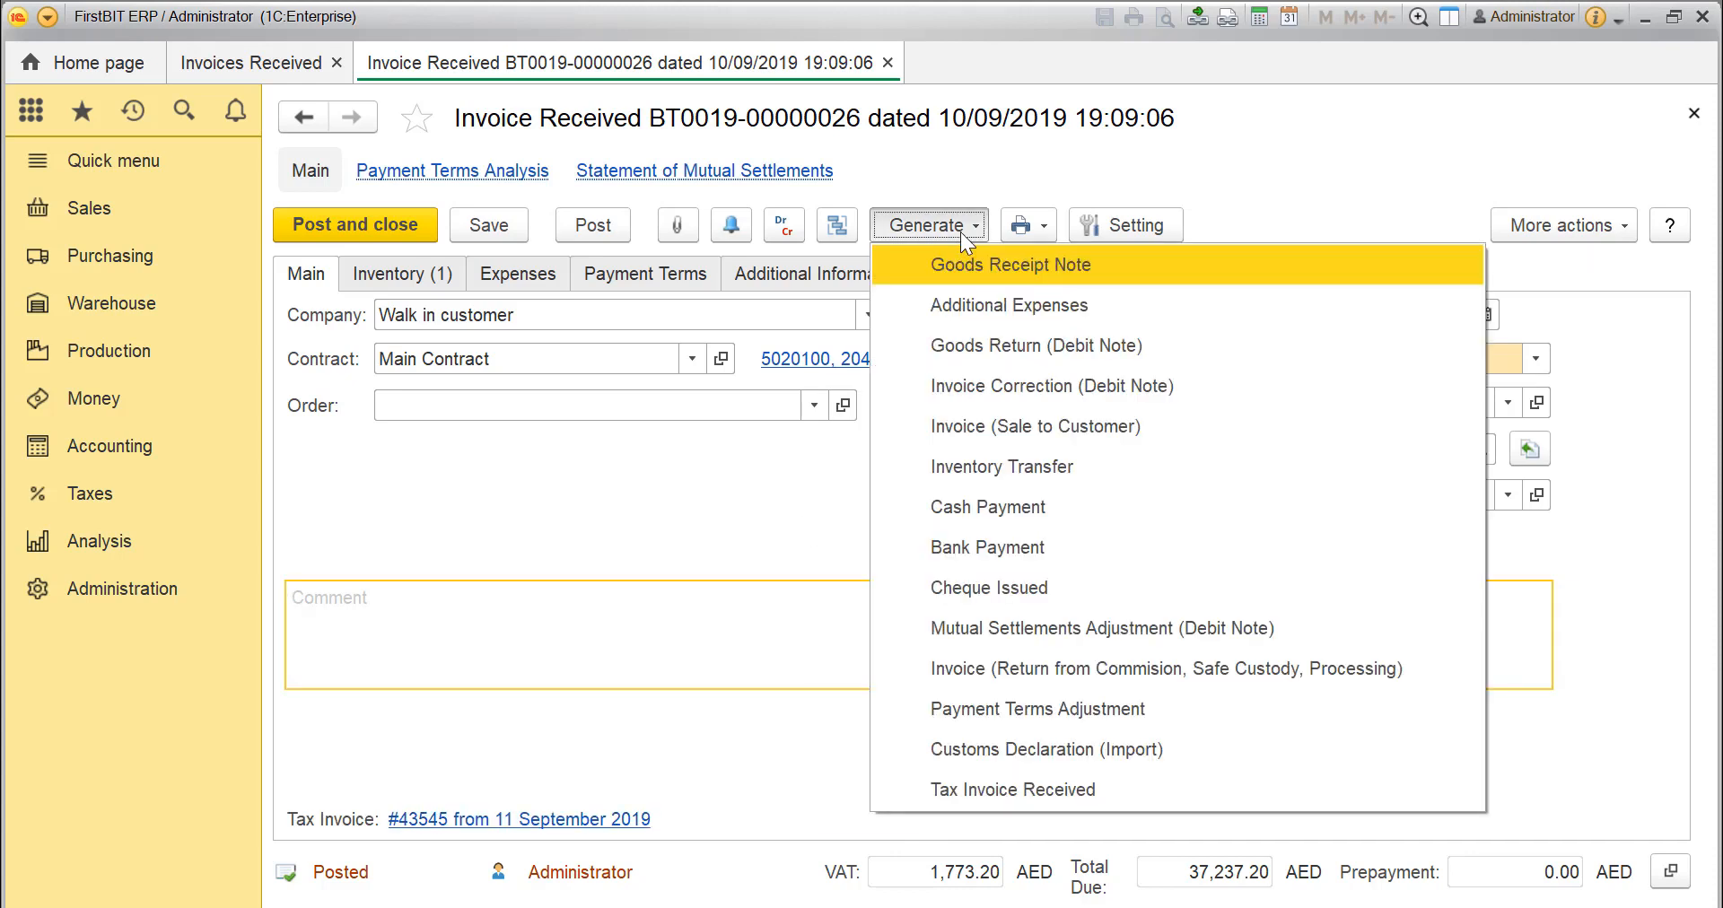
click(975, 790)
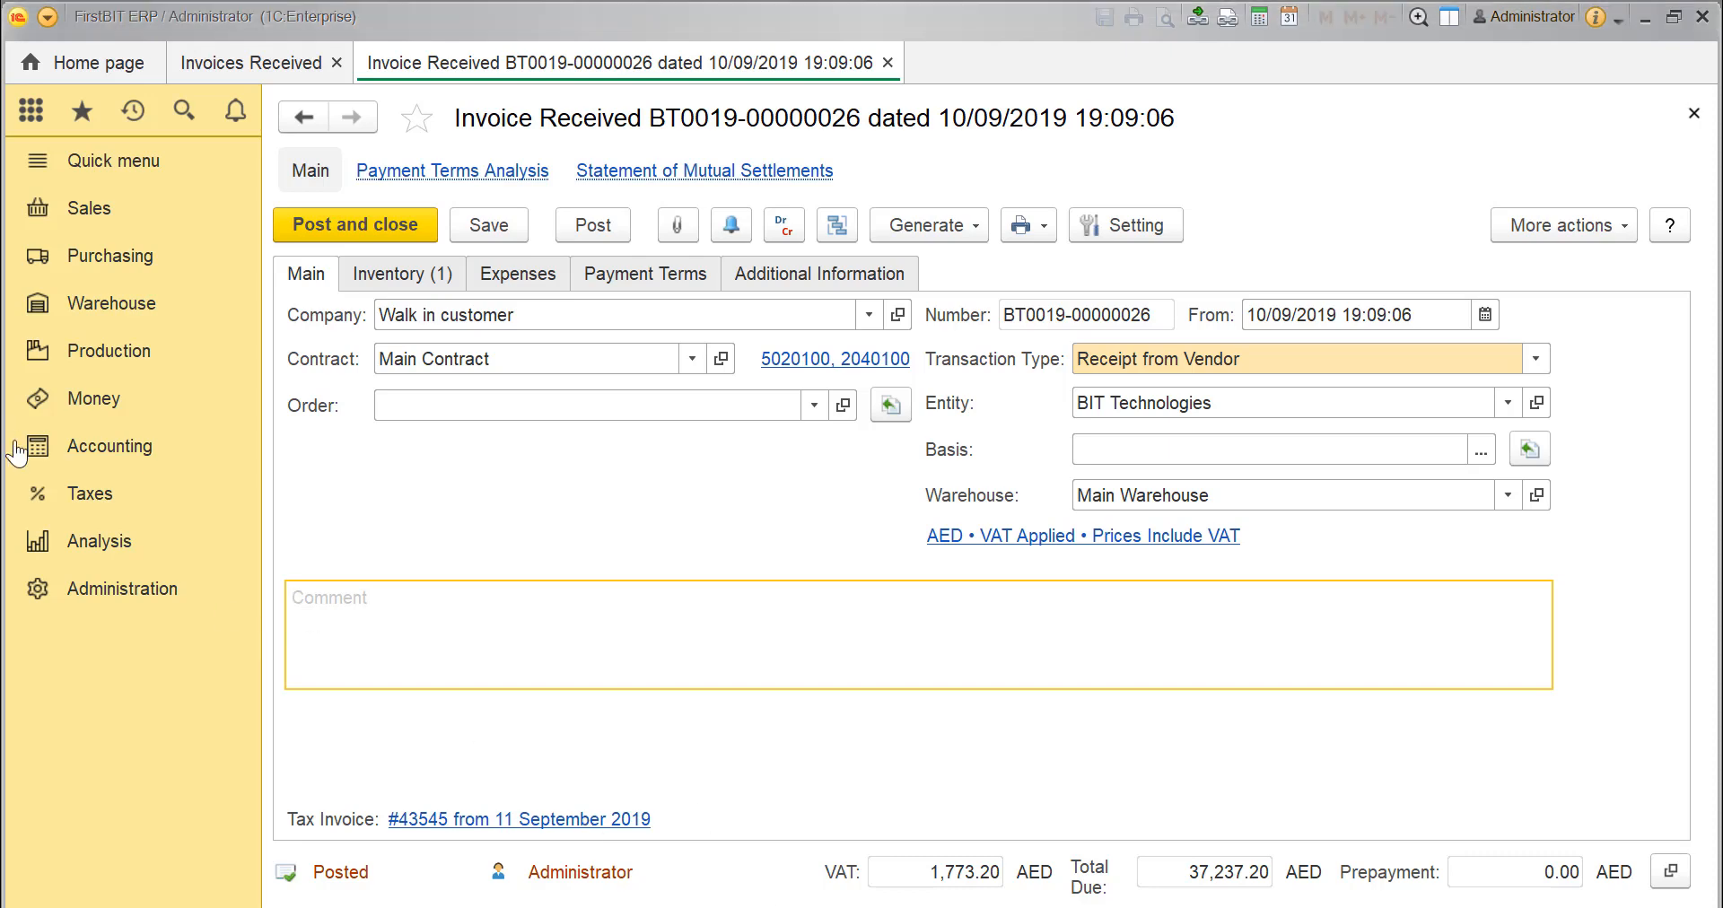
- Open the Input VAT report for September 2019 to examine the VAT entries of the Walk in customer invoice
click(90, 500)
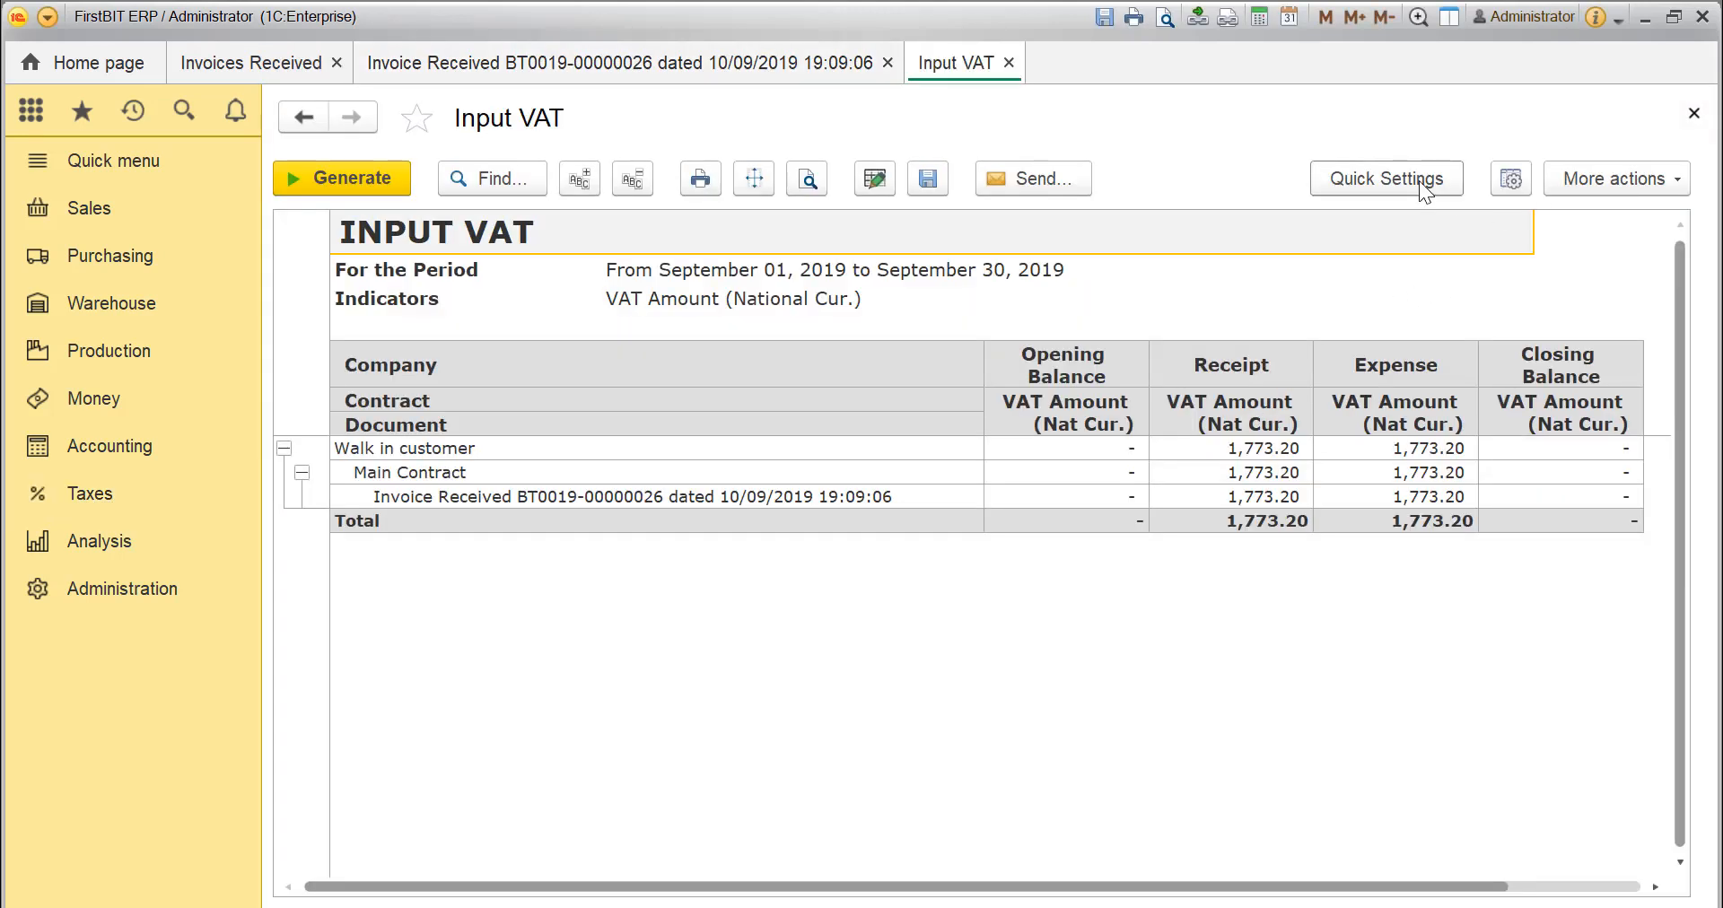
click(1423, 187)
click(1443, 185)
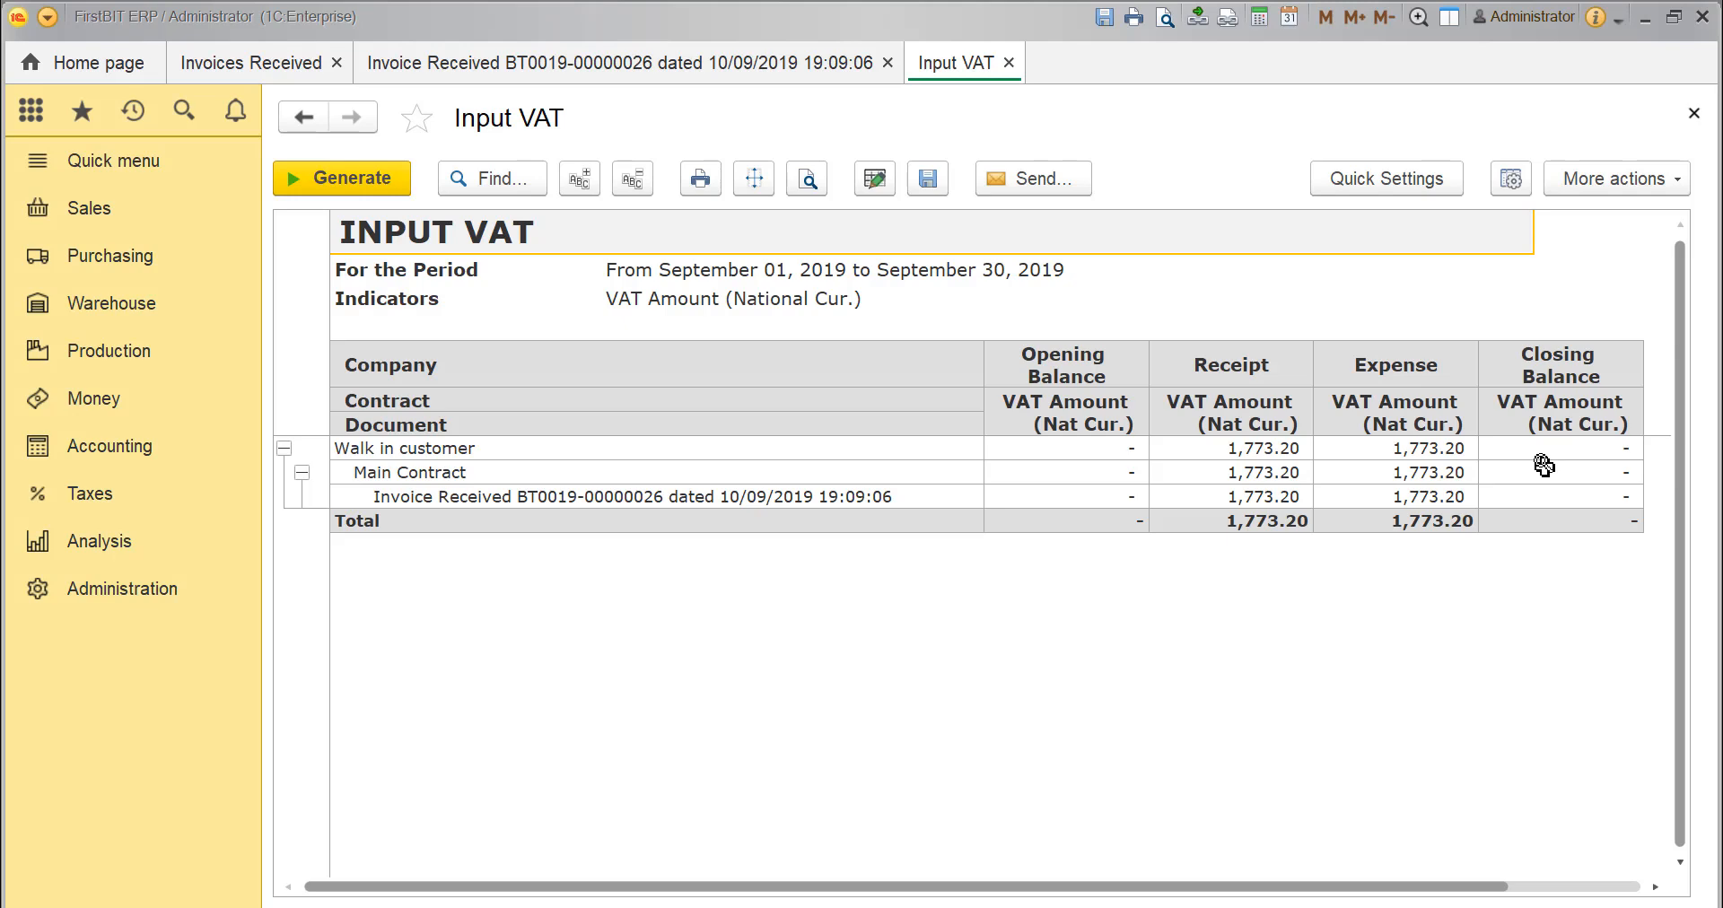
- Generate one Tax Invoice Received for the two Shah and Sons purchase invoices dated 01/09/2019
click(78, 265)
click(441, 355)
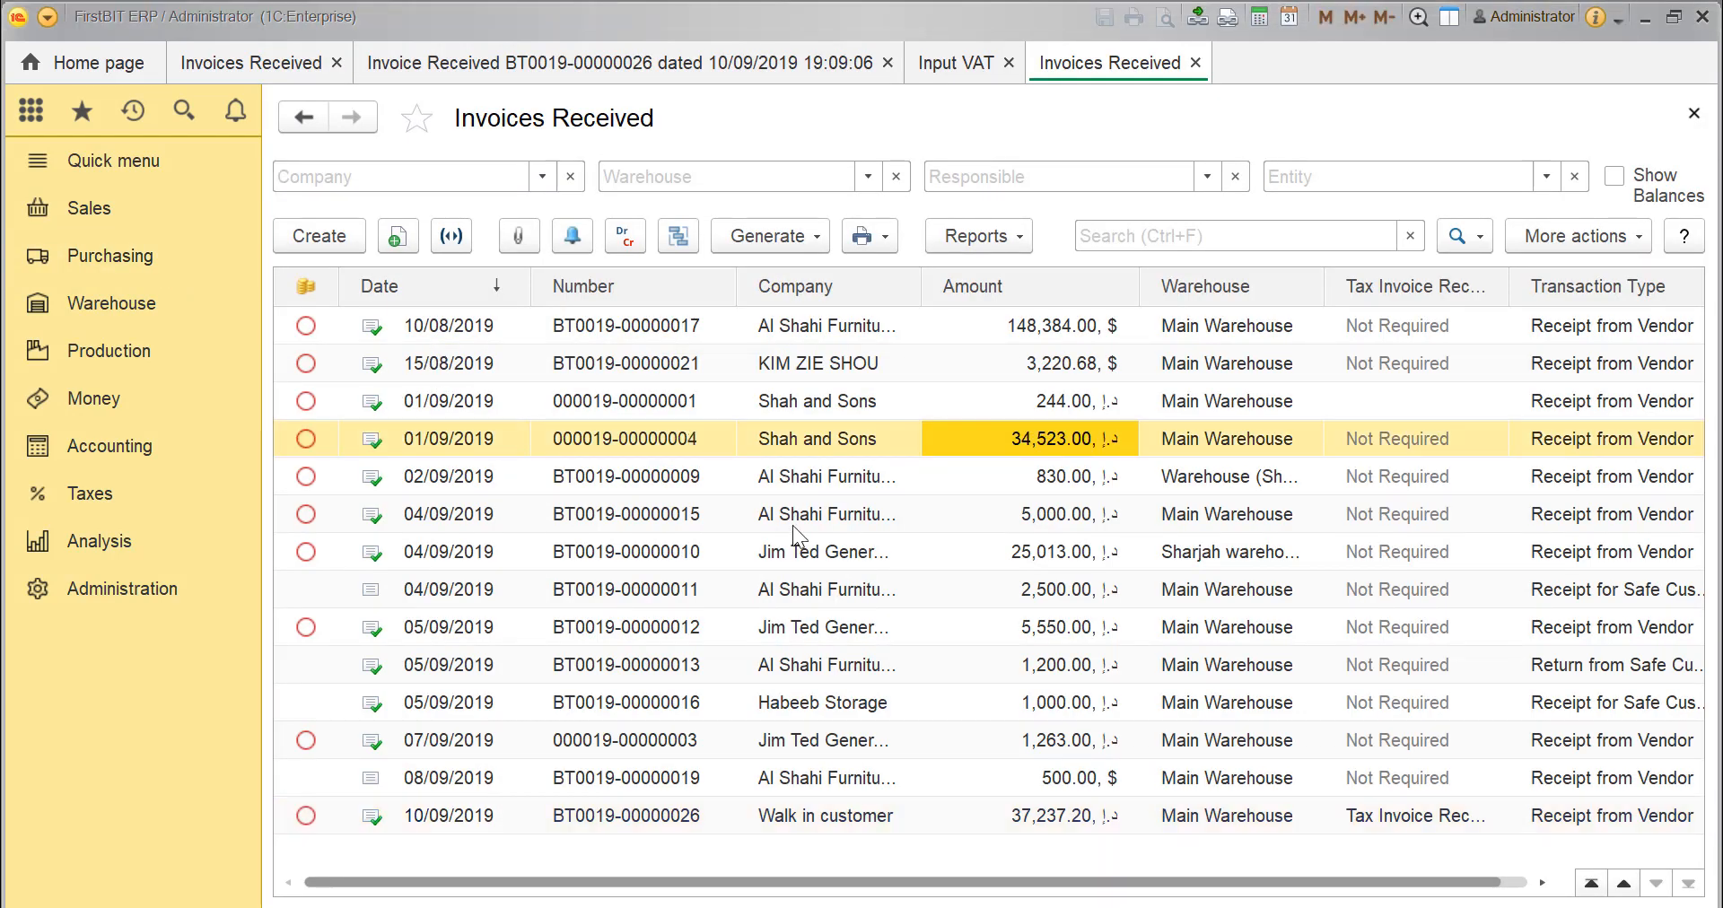
click(690, 445)
click(688, 412)
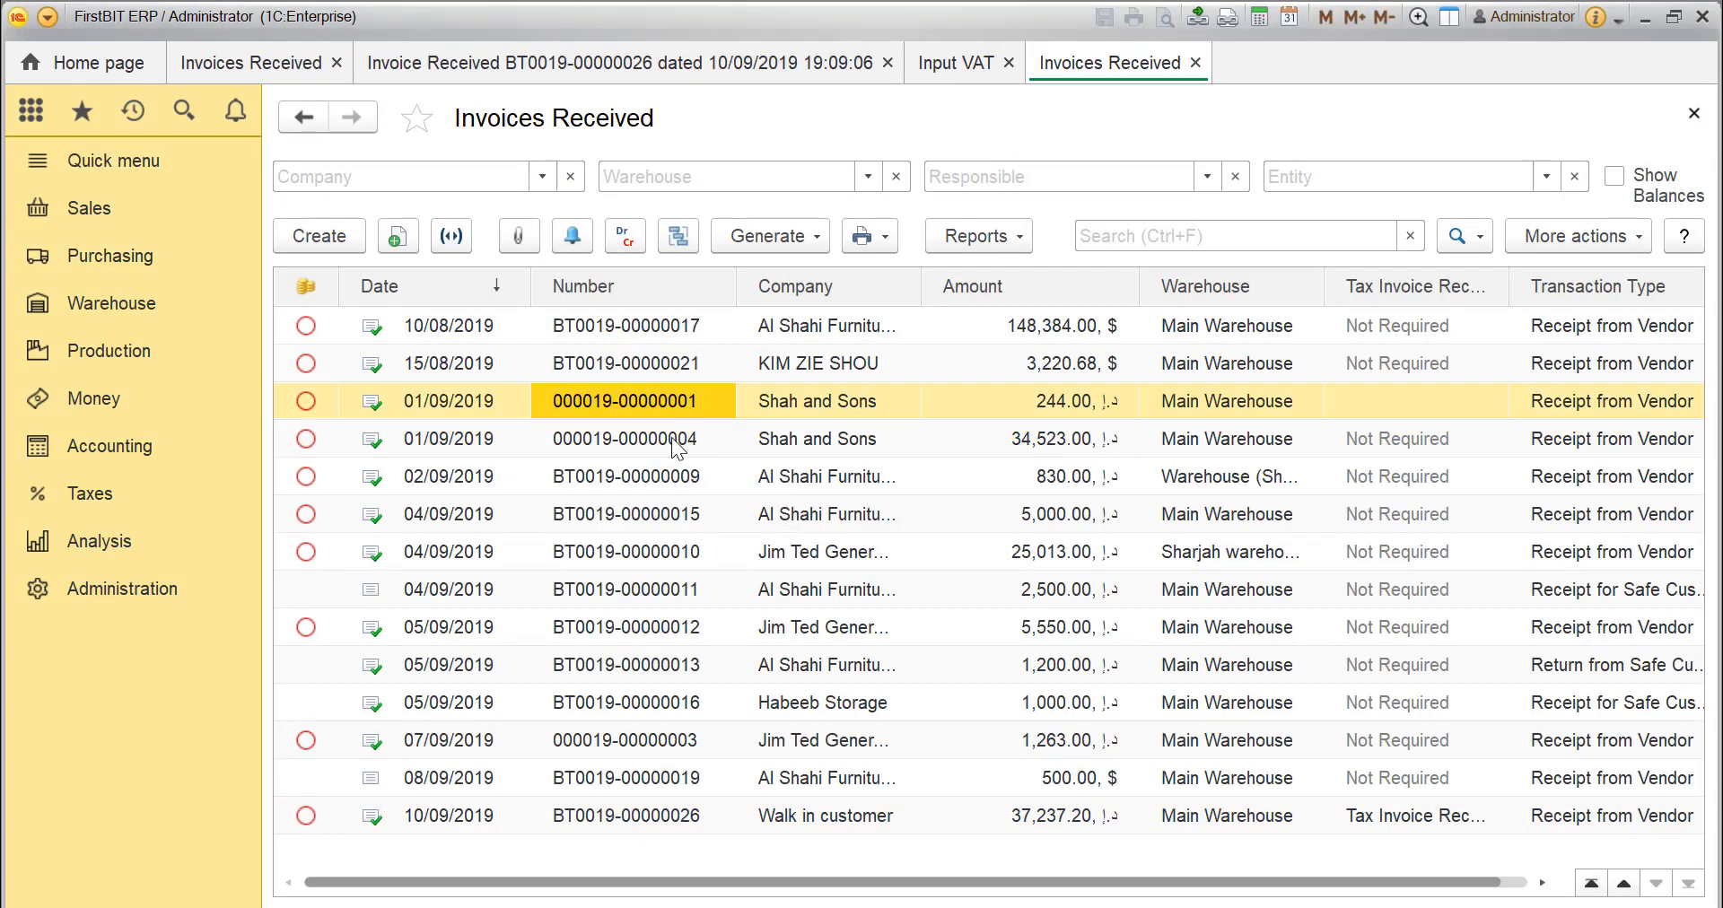
shift+click(672, 438)
right_click(671, 438)
mouse_move(812, 882)
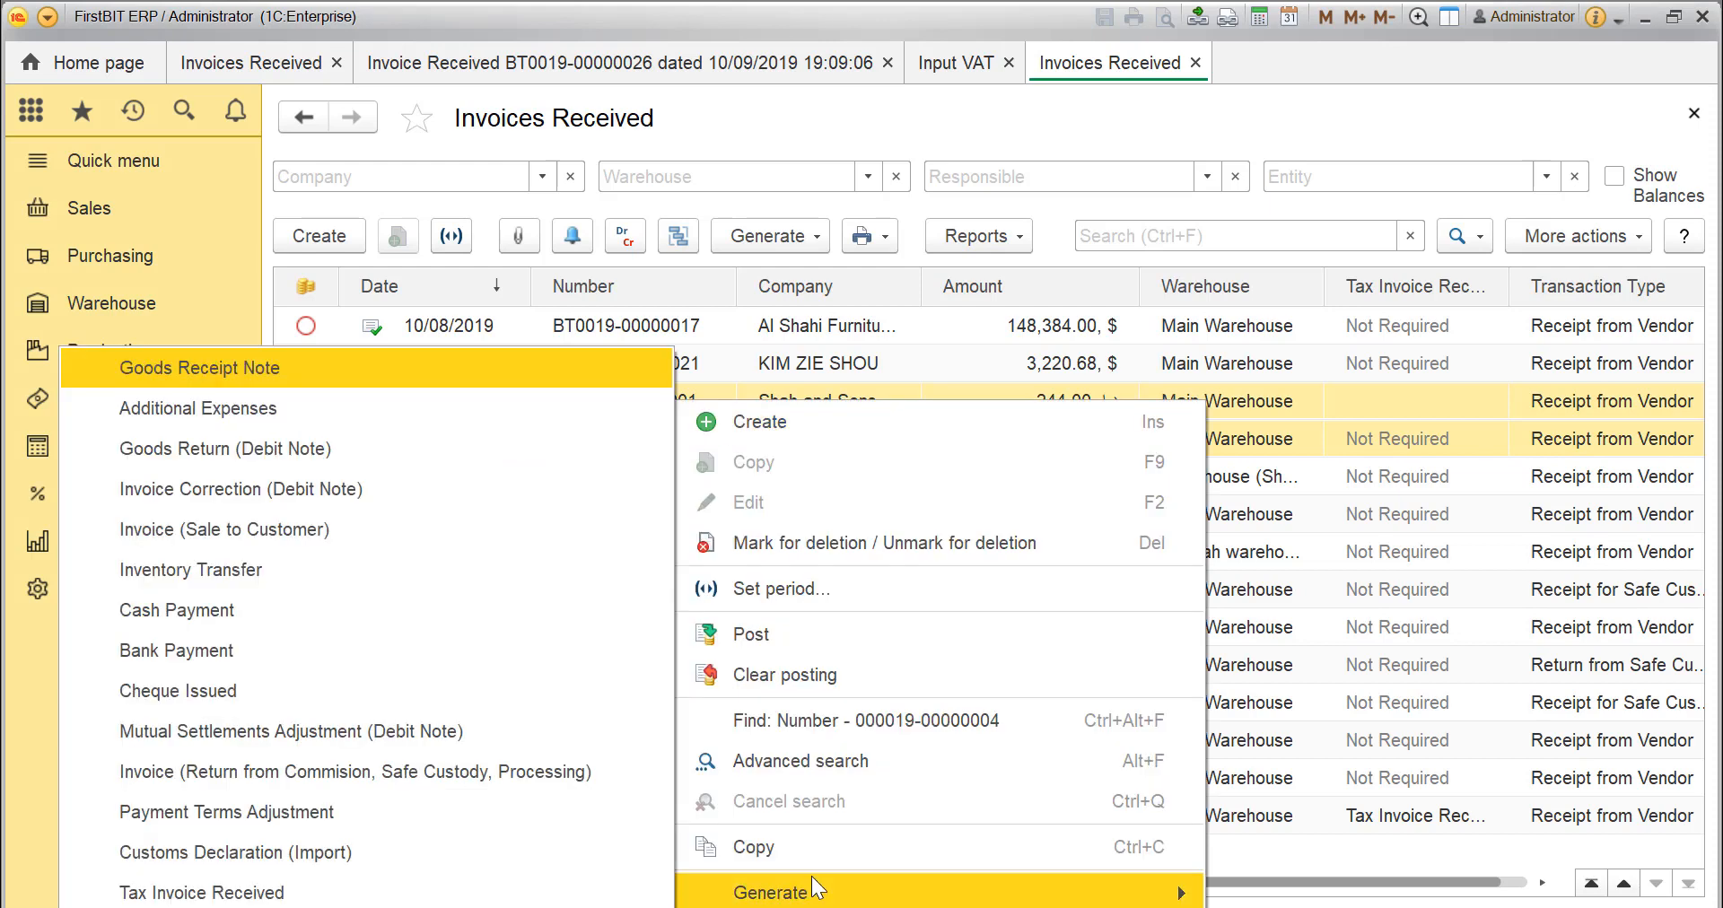
click(548, 892)
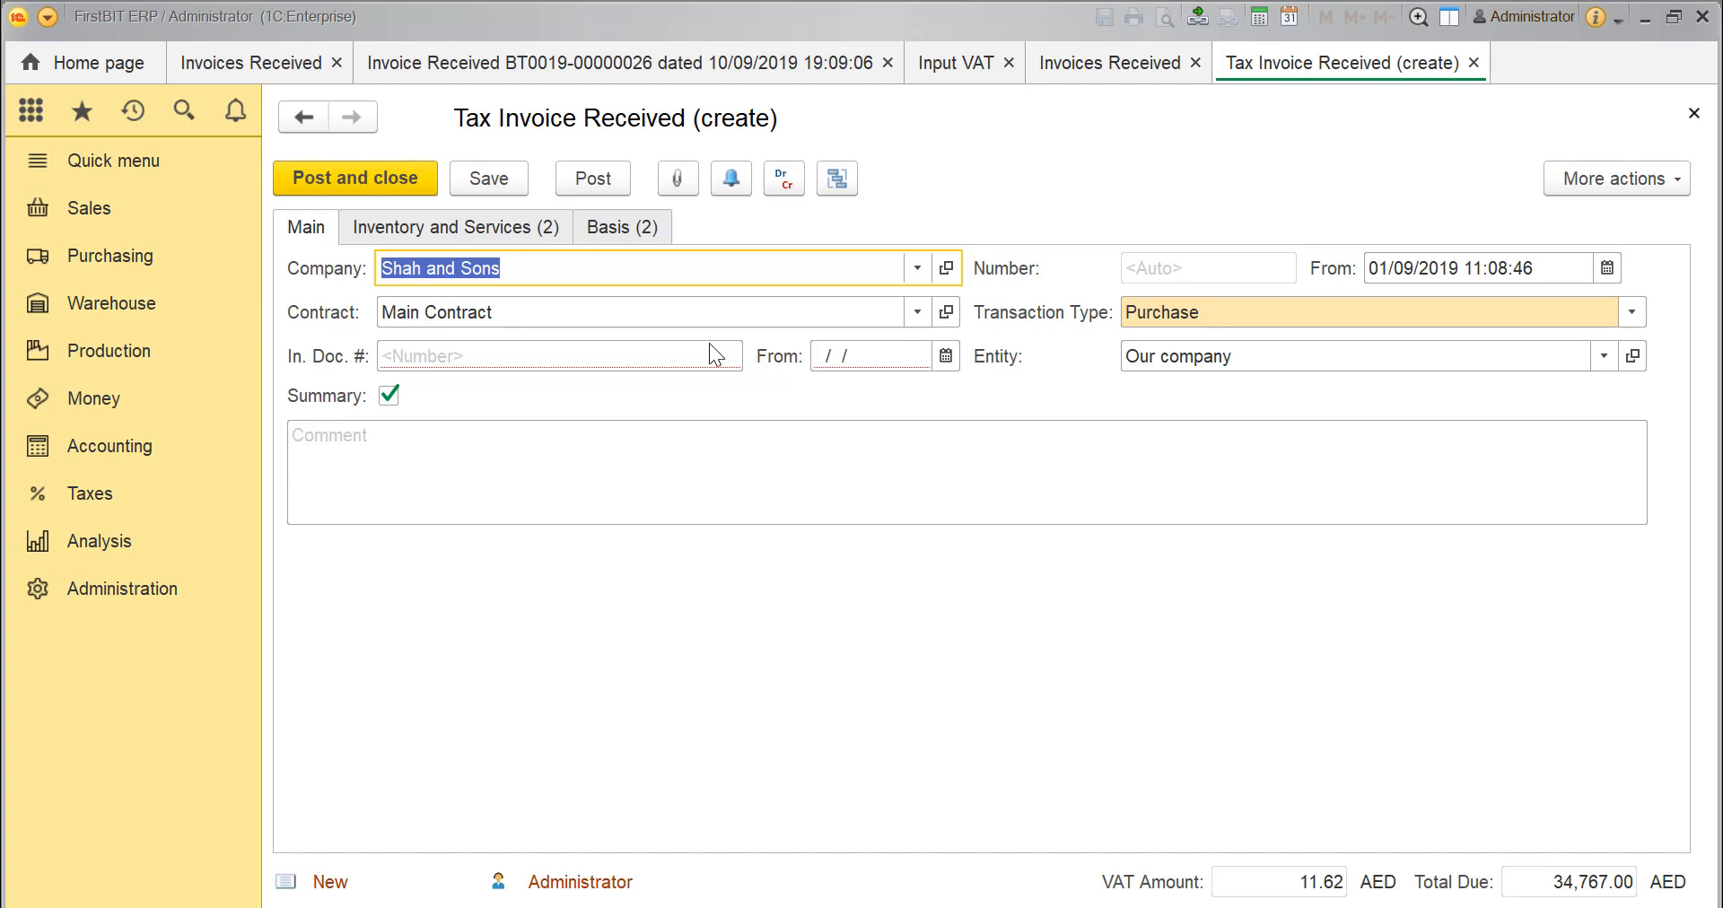
- Enter incoming document number 58675 with date 11/09/2019 in the Shah and Sons tax invoice, and post it
click(473, 362)
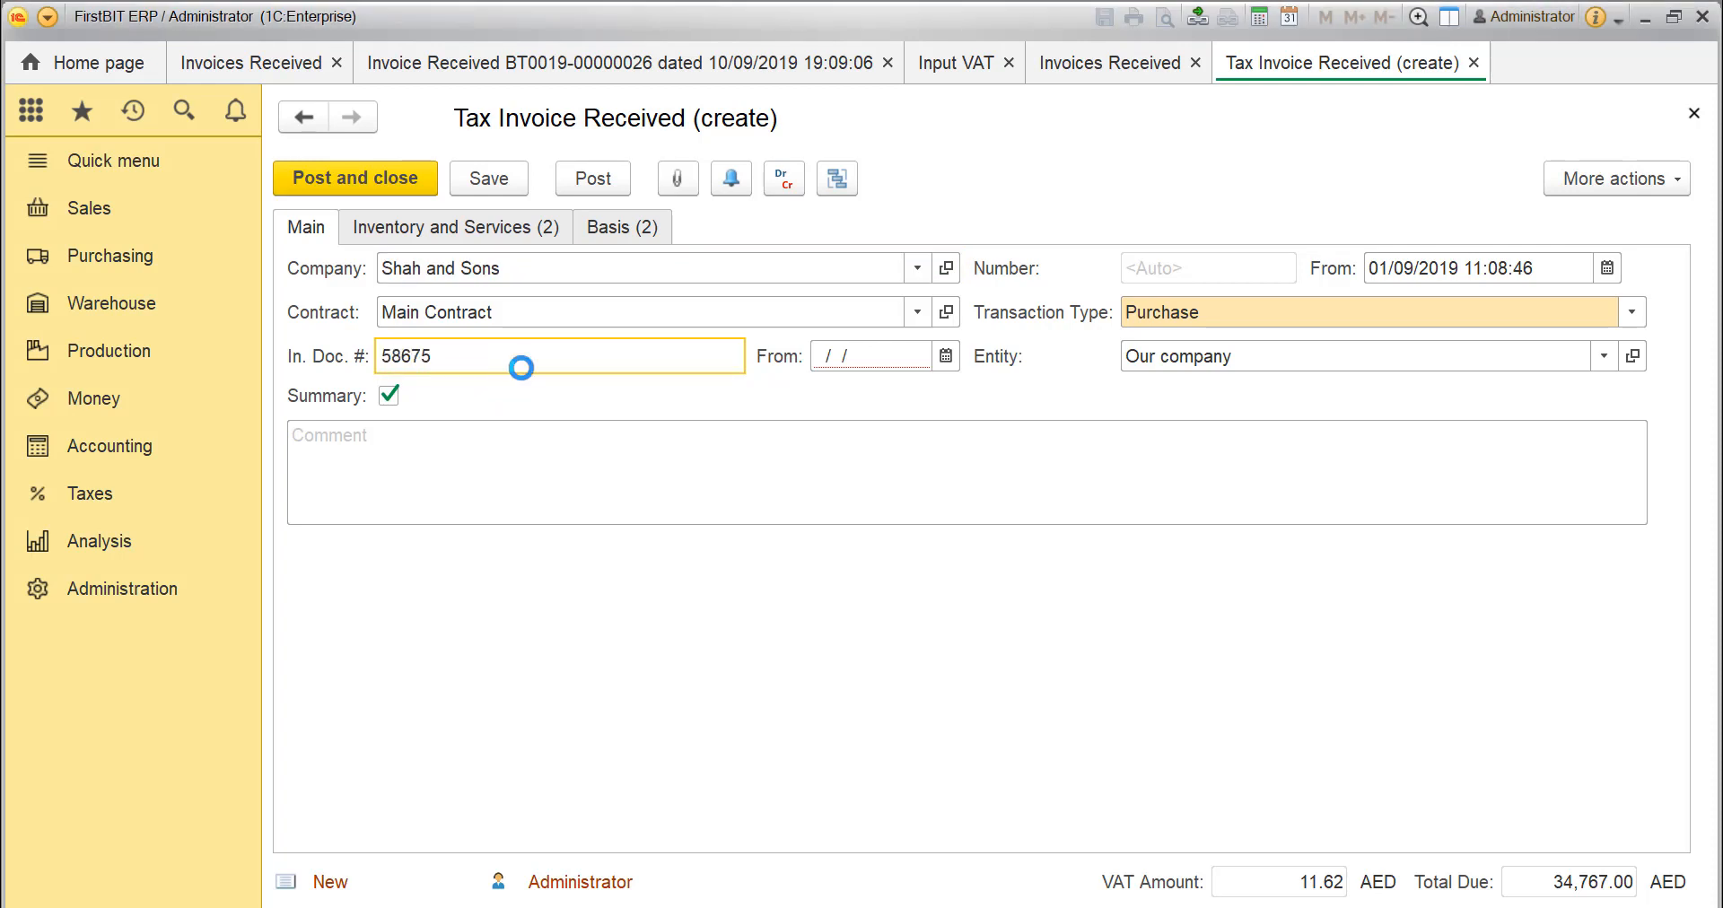
click(944, 359)
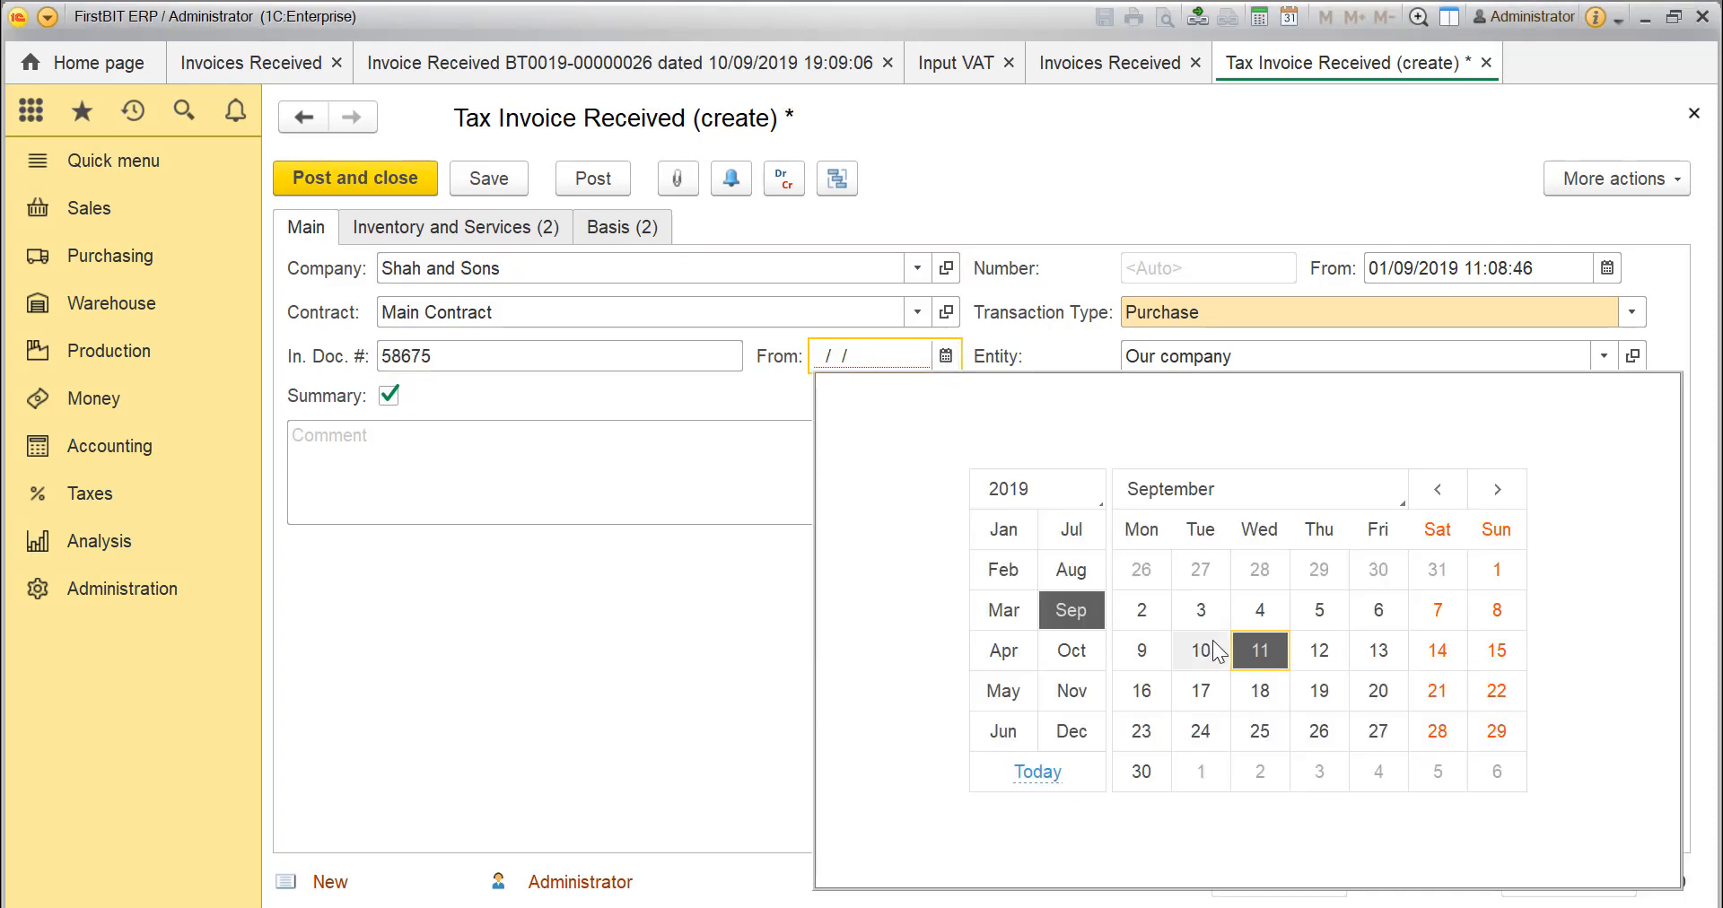
click(1261, 649)
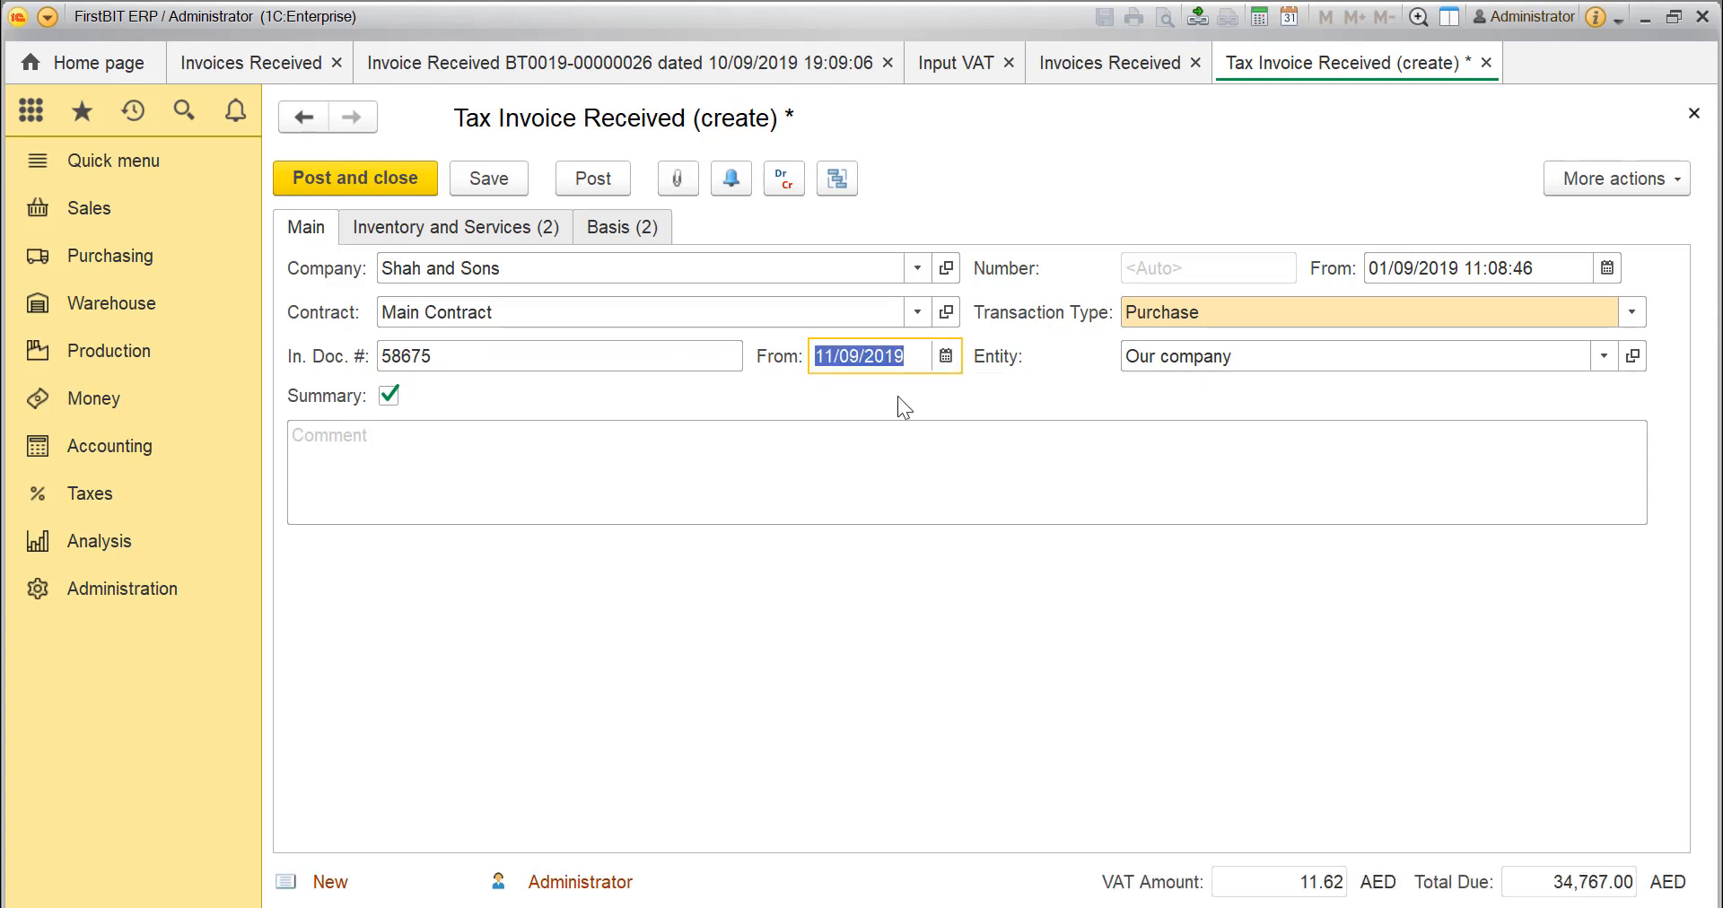
click(595, 175)
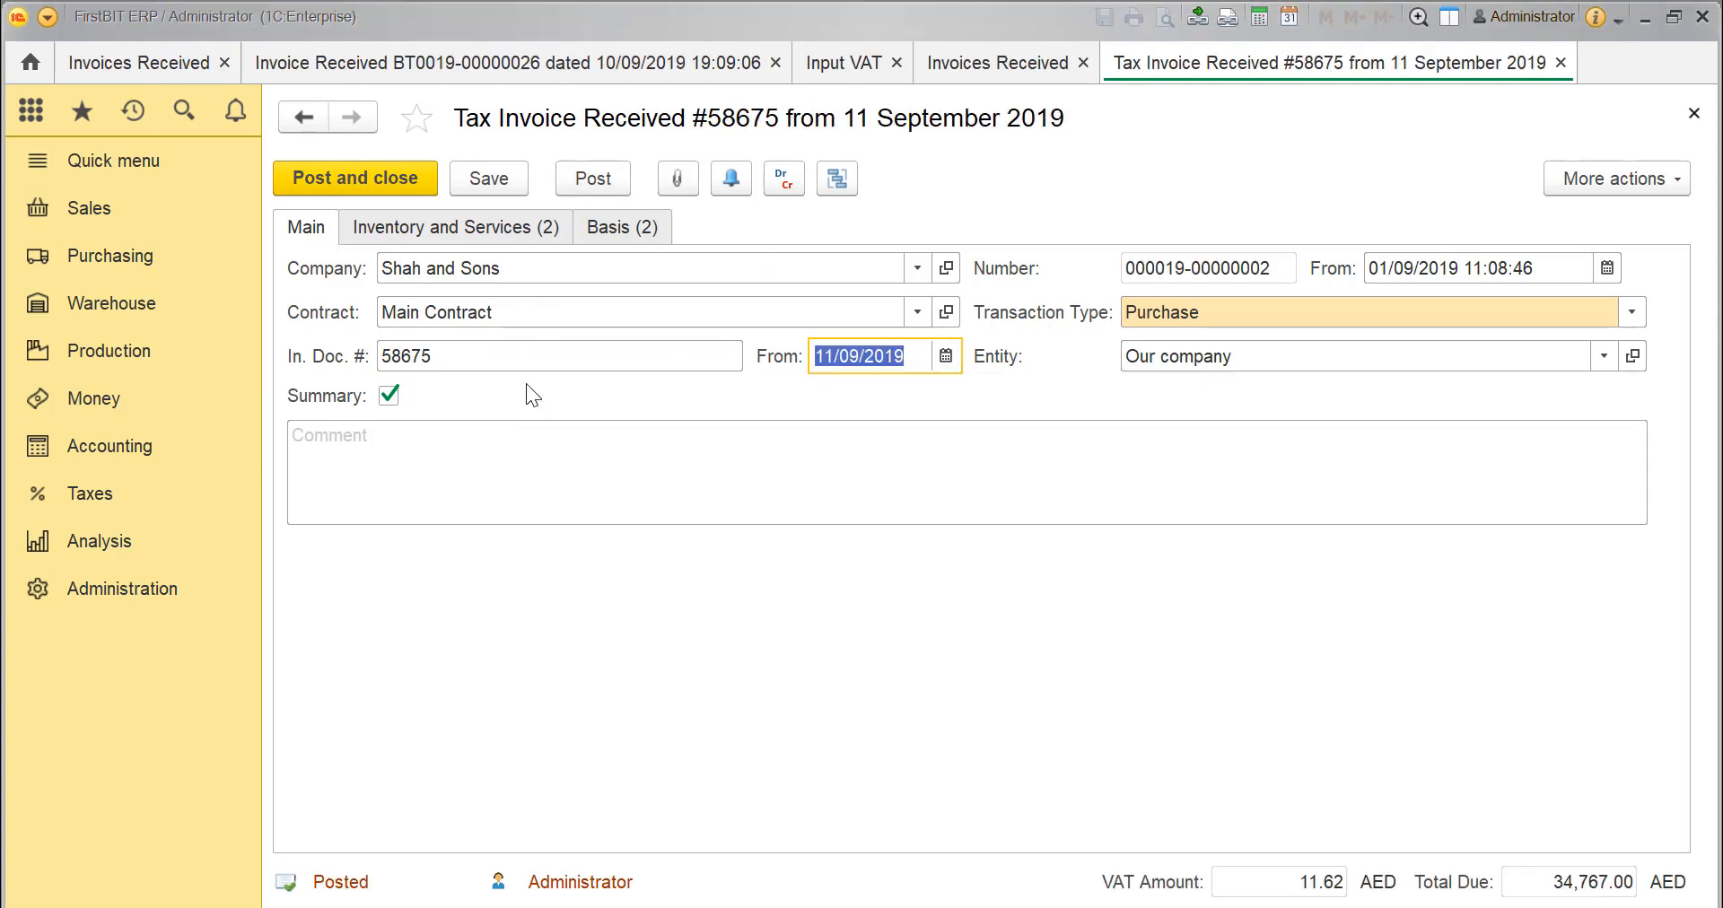
click(528, 226)
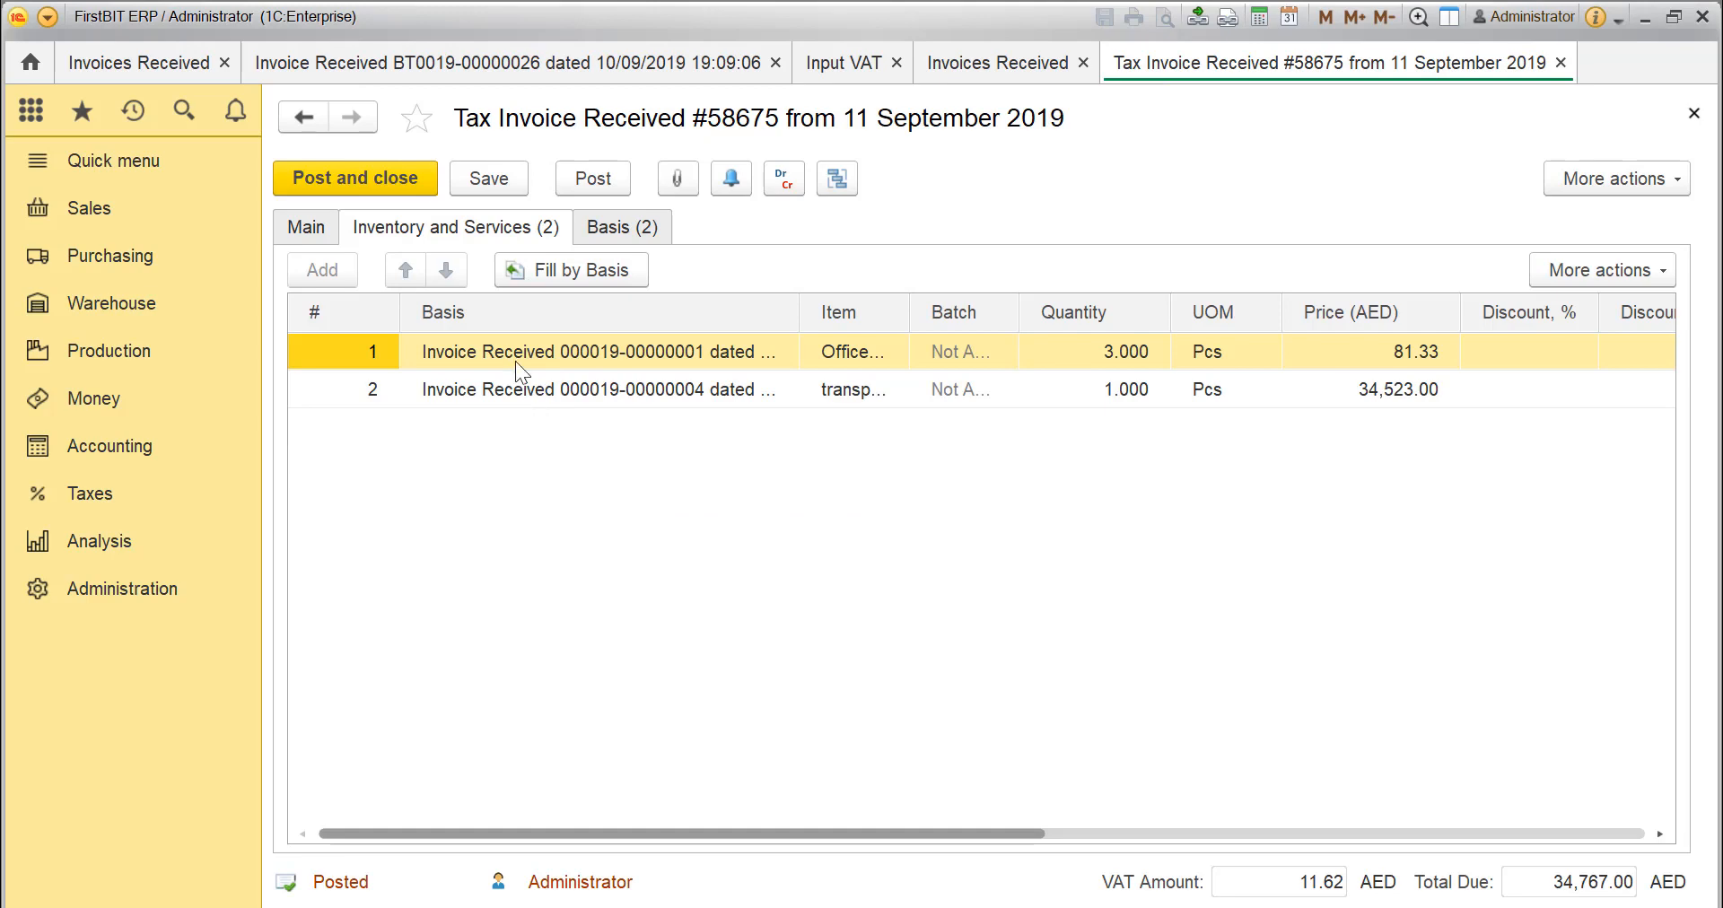
click(316, 233)
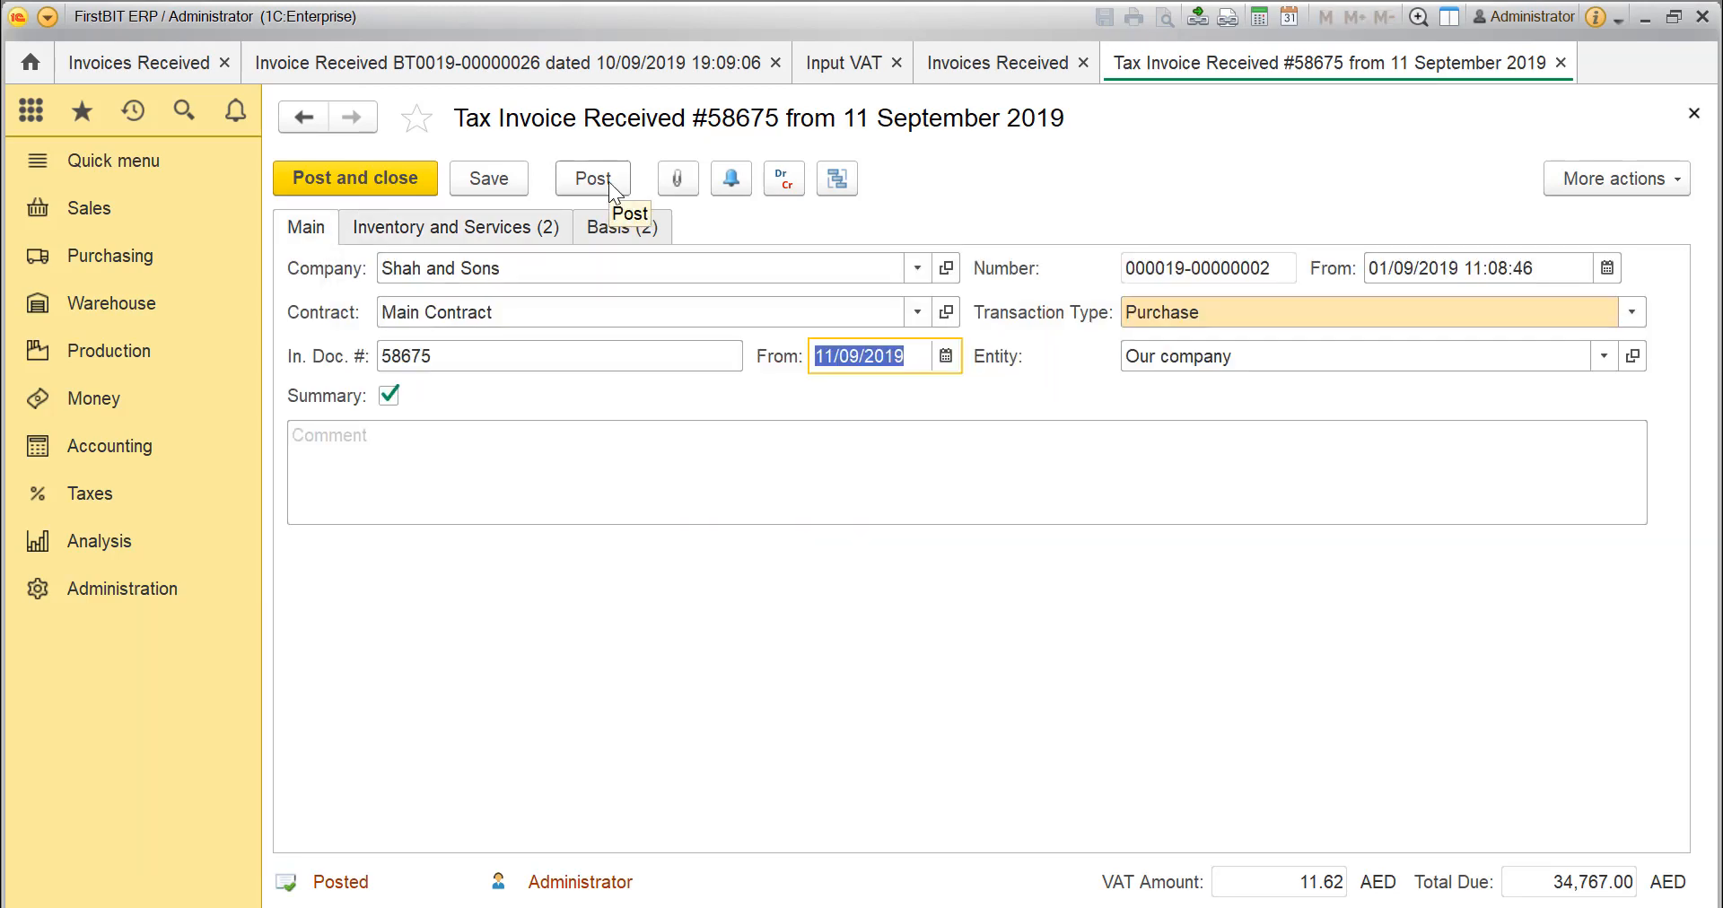